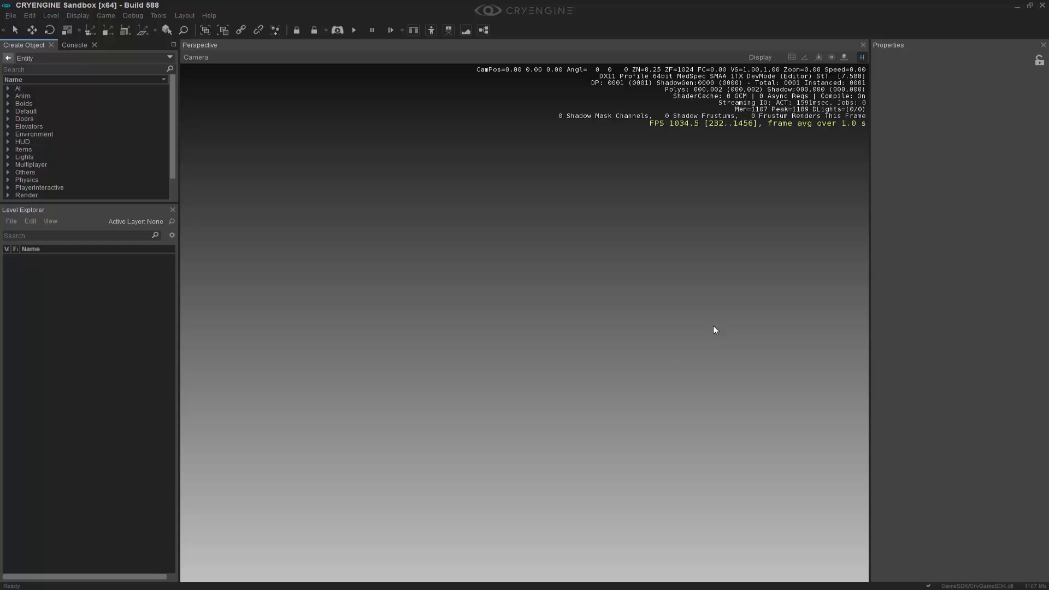
Open the Character Tool from Tools > Animation, move it toward the centre and enlarge it
{"action": "left_click", "coordinate": [162, 17]}
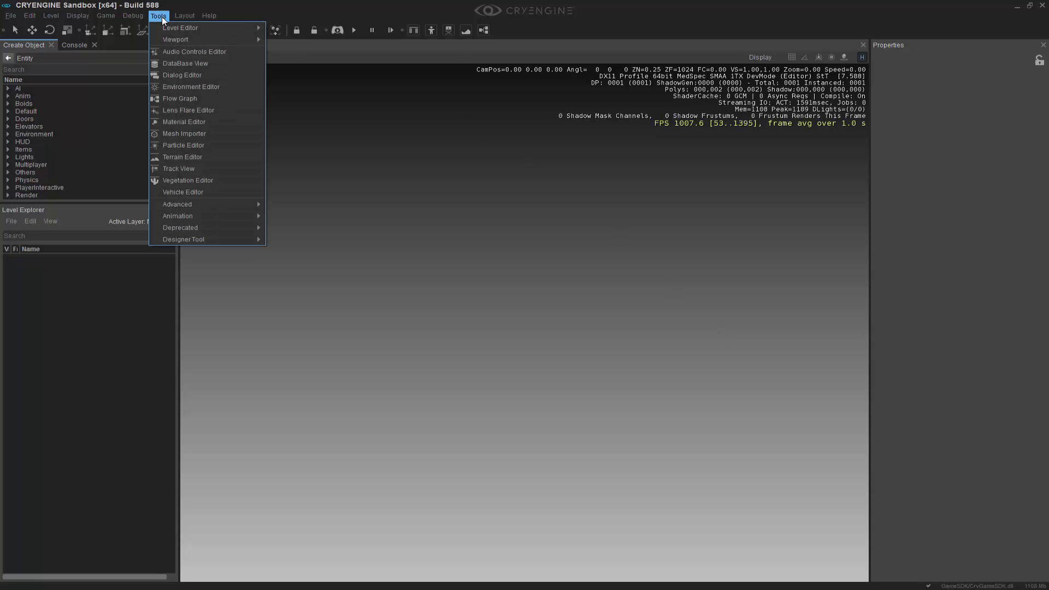
{"action": "mouse_move", "coordinate": [212, 216]}
{"action": "left_click", "coordinate": [304, 217]}
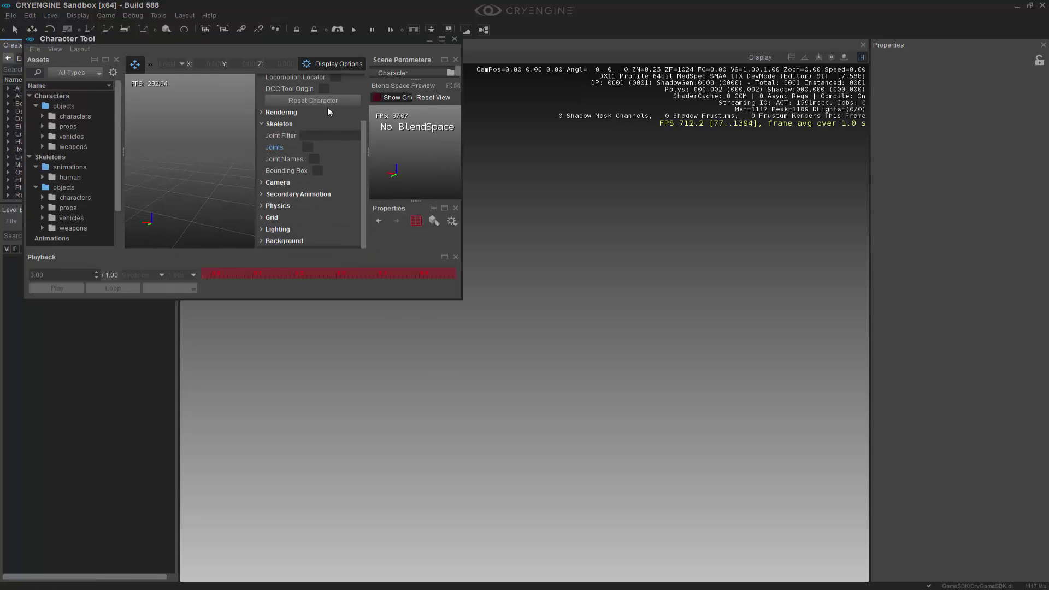
{"action": "left_click_drag", "start_coordinate": [294, 42], "coordinate": [425, 97]}
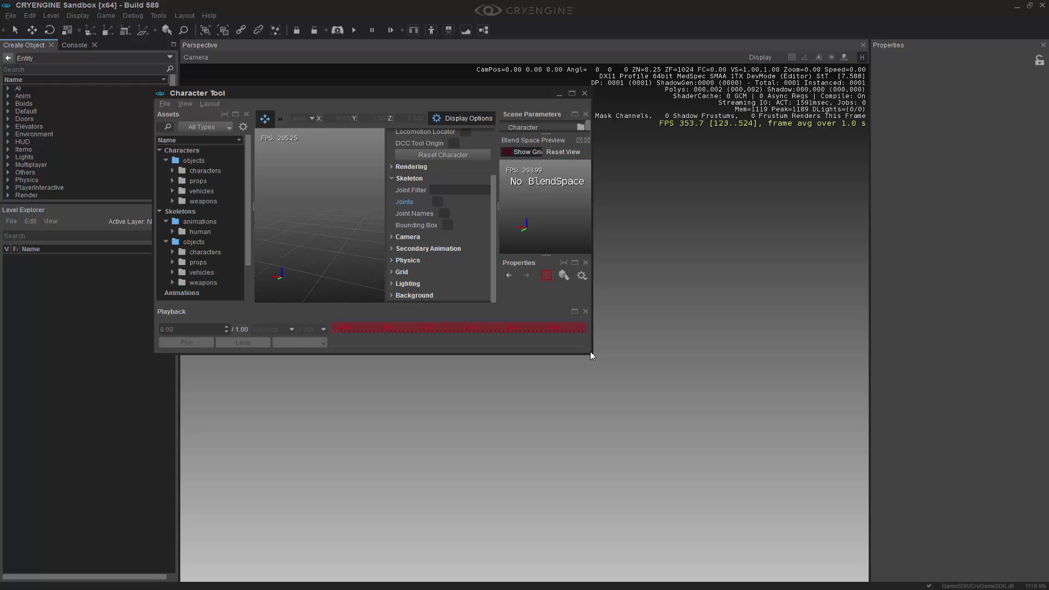
{"action": "left_click_drag", "start_coordinate": [591, 354], "coordinate": [928, 575]}
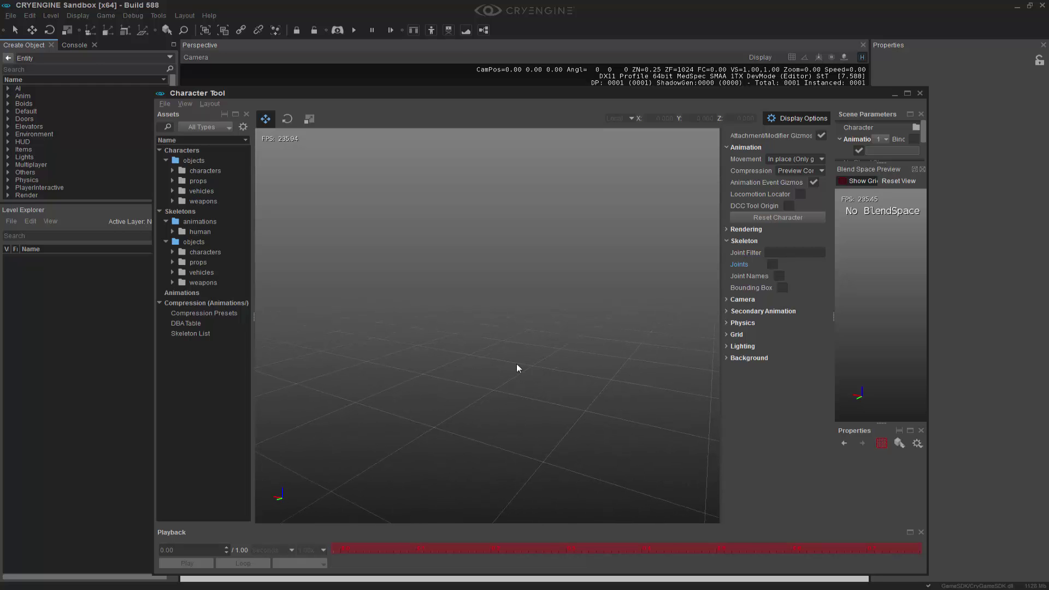
Uncheck Blend Space Preview in the View menu so Scene Parameters takes its space
{"action": "mouse_move", "coordinate": [517, 362]}
{"action": "right_mouse_down"}
{"action": "mouse_move", "coordinate": [502, 358]}
{"action": "mouse_move", "coordinate": [522, 359]}
{"action": "right_mouse_up"}
{"action": "left_click", "coordinate": [185, 103]}
{"action": "left_click", "coordinate": [238, 136]}
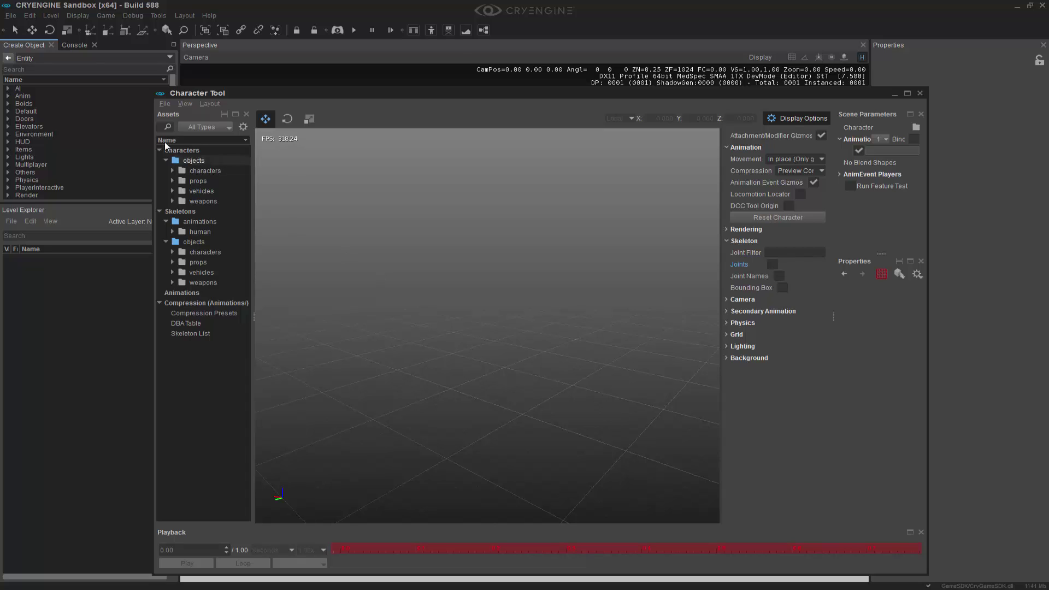
Start a new character file and create an 'objects' folder in gamesdk
{"action": "left_click", "coordinate": [165, 104]}
{"action": "left_click", "coordinate": [191, 116]}
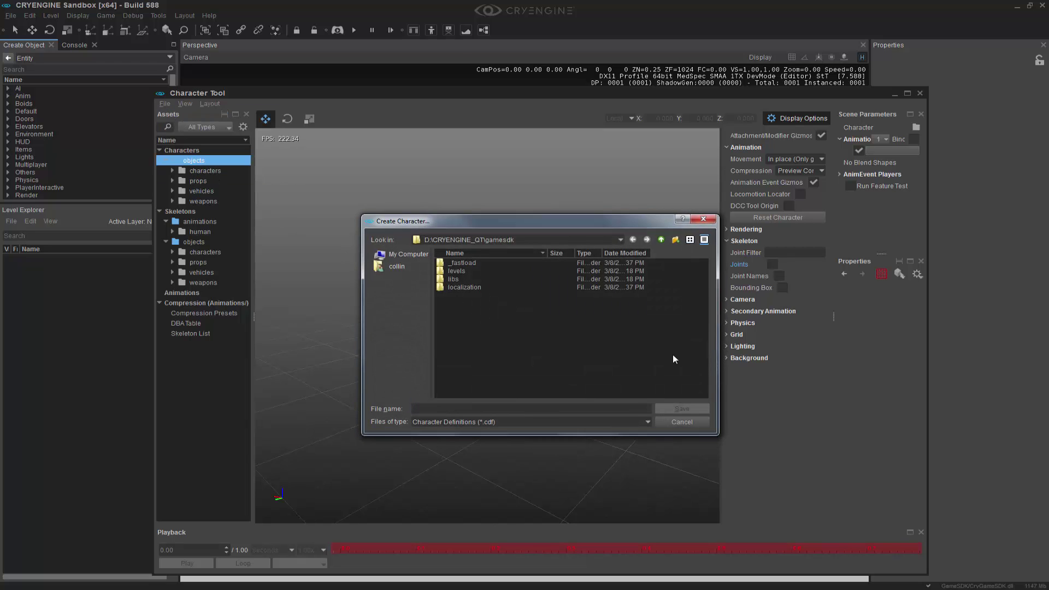
{"action": "left_click", "coordinate": [506, 326]}
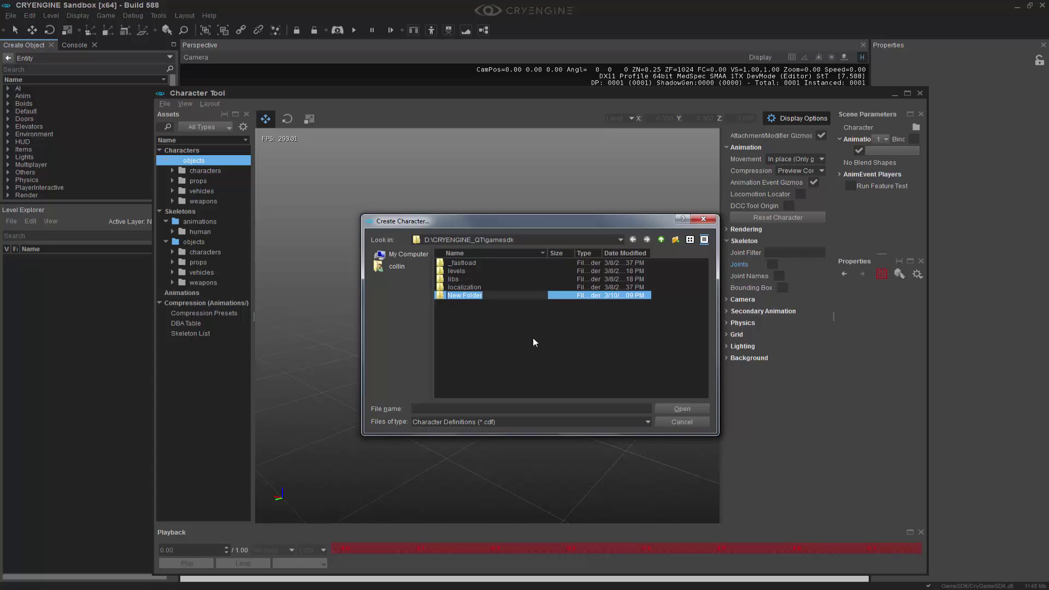
{"action": "type", "text": "objects"}
{"action": "key", "text": "Return"}
Create a 'tutChar' folder inside objects and save the character there as tutChar
{"action": "double_click", "coordinate": [504, 296]}
{"action": "right_click", "coordinate": [490, 298]}
{"action": "left_click", "coordinate": [512, 313]}
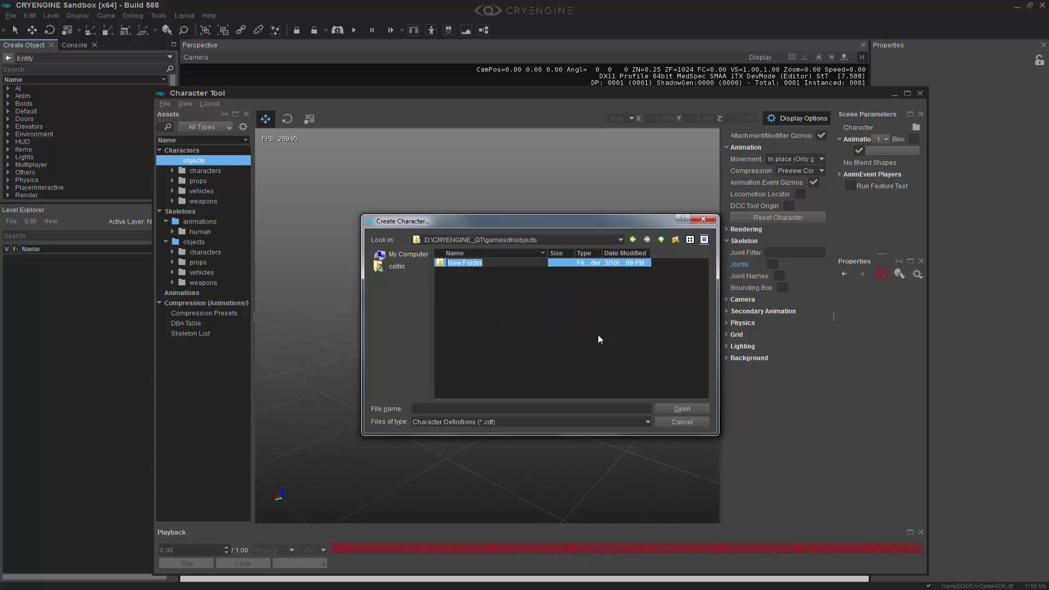
{"action": "type", "text": "tutChar"}
{"action": "key", "text": "Return"}
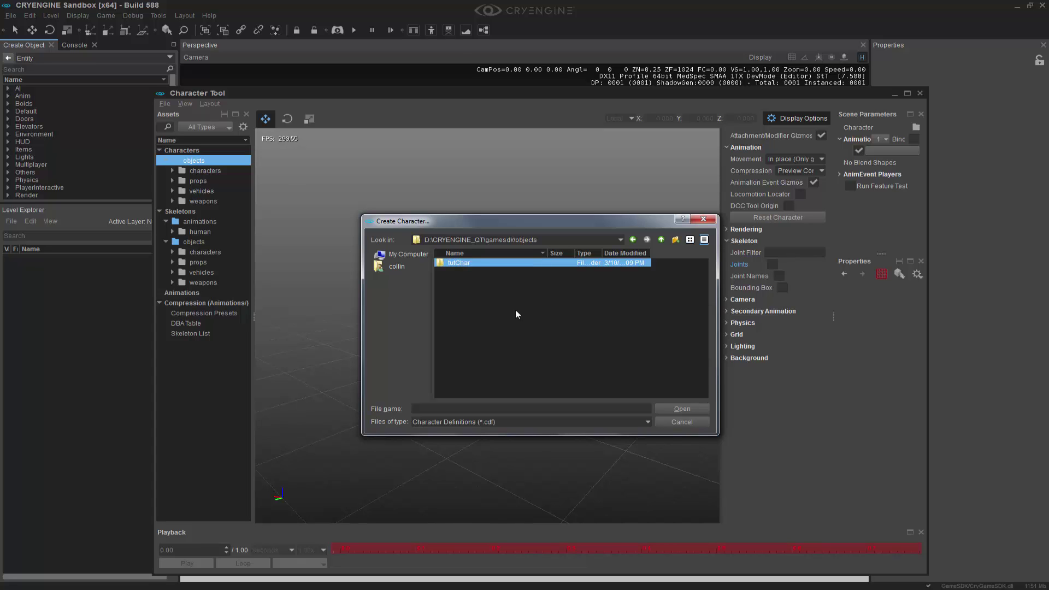
{"action": "double_click", "coordinate": [477, 264]}
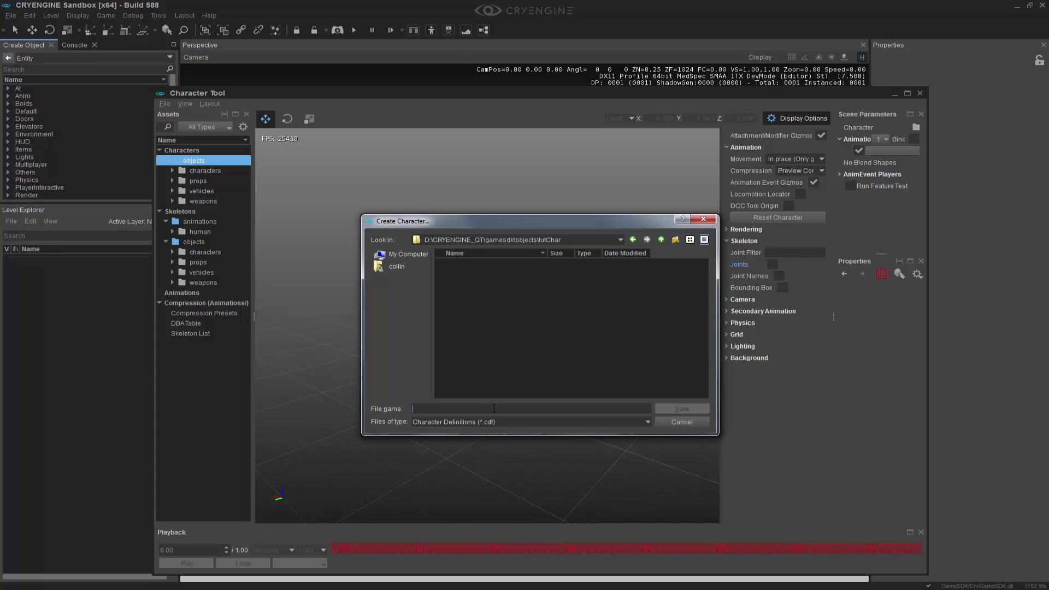
{"action": "type", "text": "tutChar"}
{"action": "left_click", "coordinate": [690, 410]}
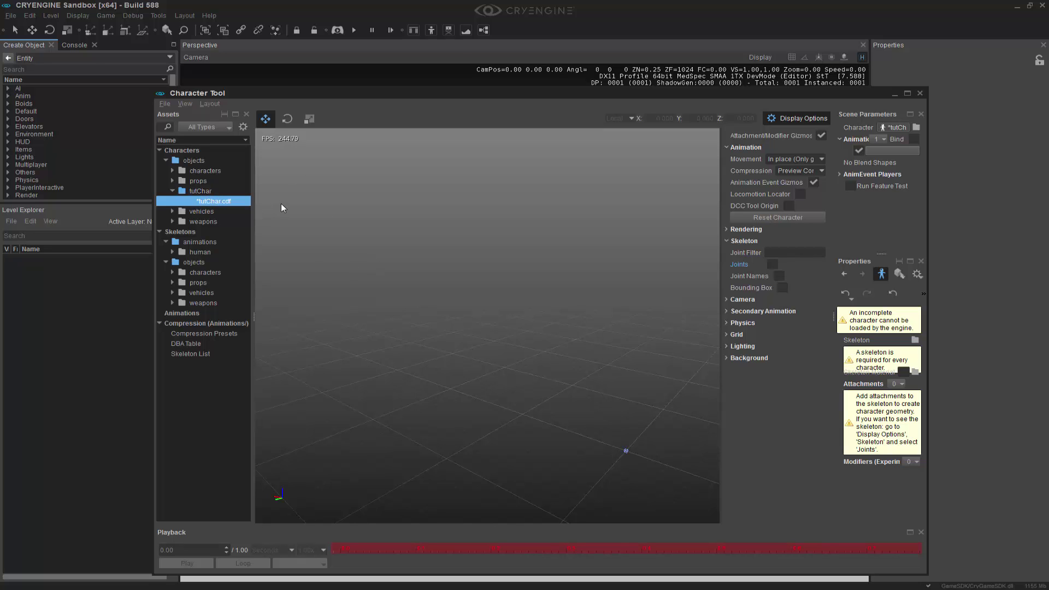
Hide the display options, widen the Properties panel and pan the preview
{"action": "left_click", "coordinate": [820, 119]}
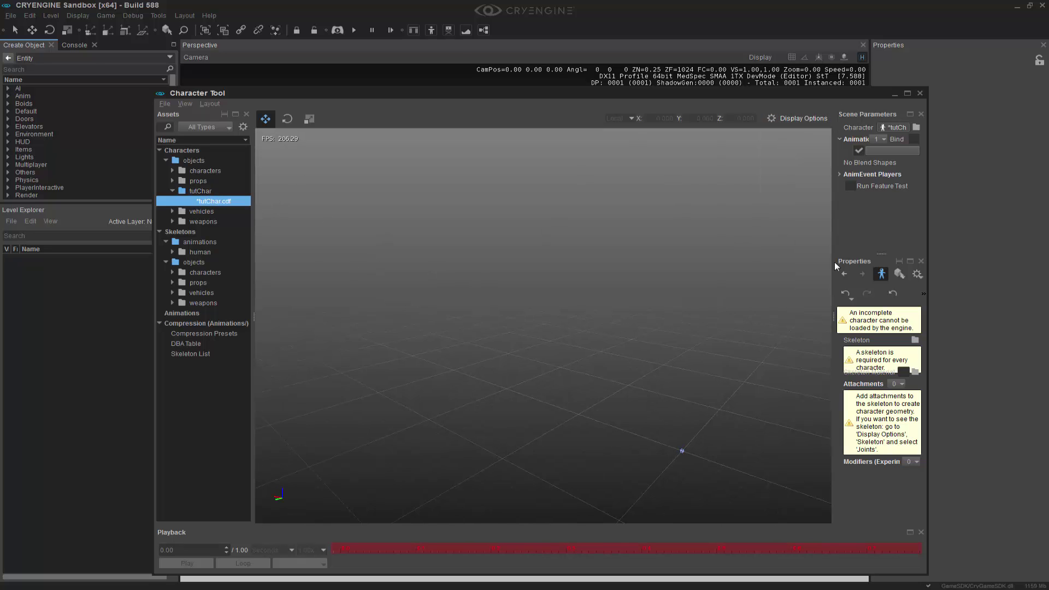
{"action": "left_click_drag", "start_coordinate": [838, 271], "coordinate": [698, 273]}
{"action": "mouse_move", "coordinate": [562, 309]}
{"action": "right_mouse_down"}
{"action": "mouse_move", "coordinate": [670, 338]}
{"action": "mouse_move", "coordinate": [575, 273]}
{"action": "right_mouse_up"}
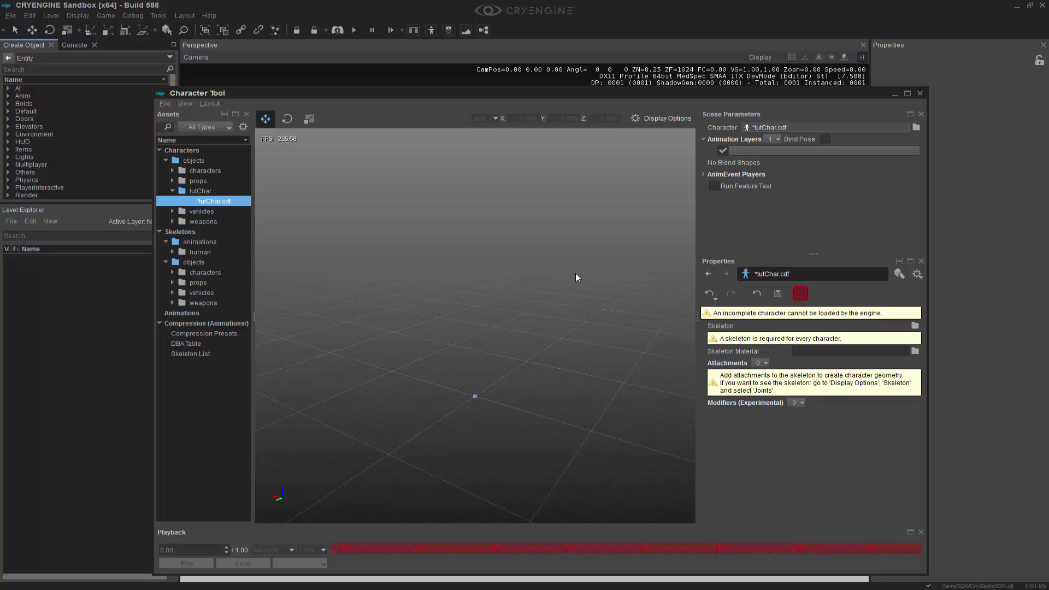
{"action": "left_click", "coordinate": [199, 355]}
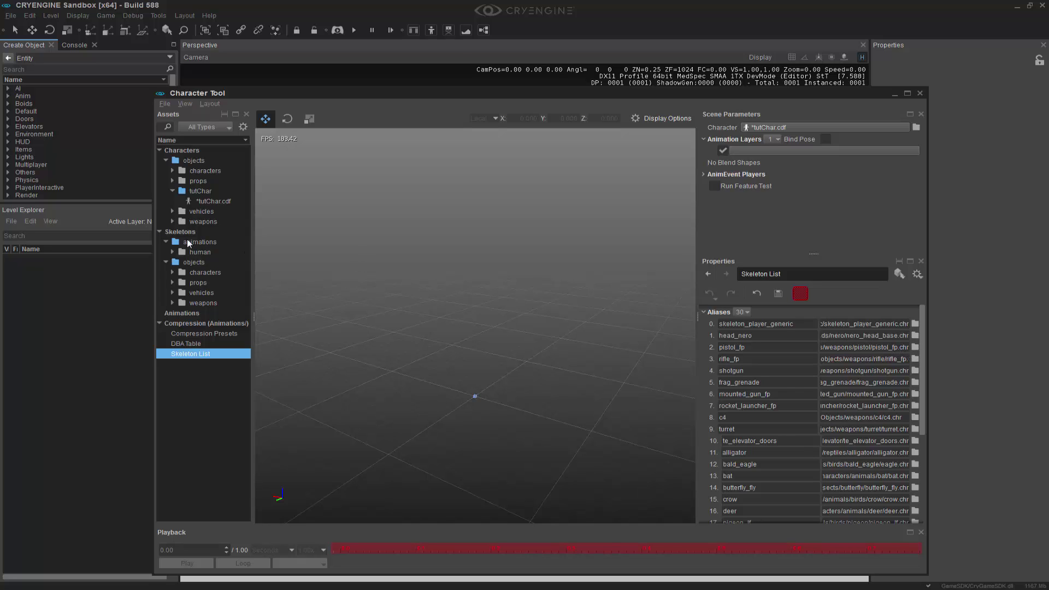
Set tutChar.cdf's skeleton to skeleton_player_generic.chr from objects/characters/human/generic
{"action": "left_click", "coordinate": [214, 201]}
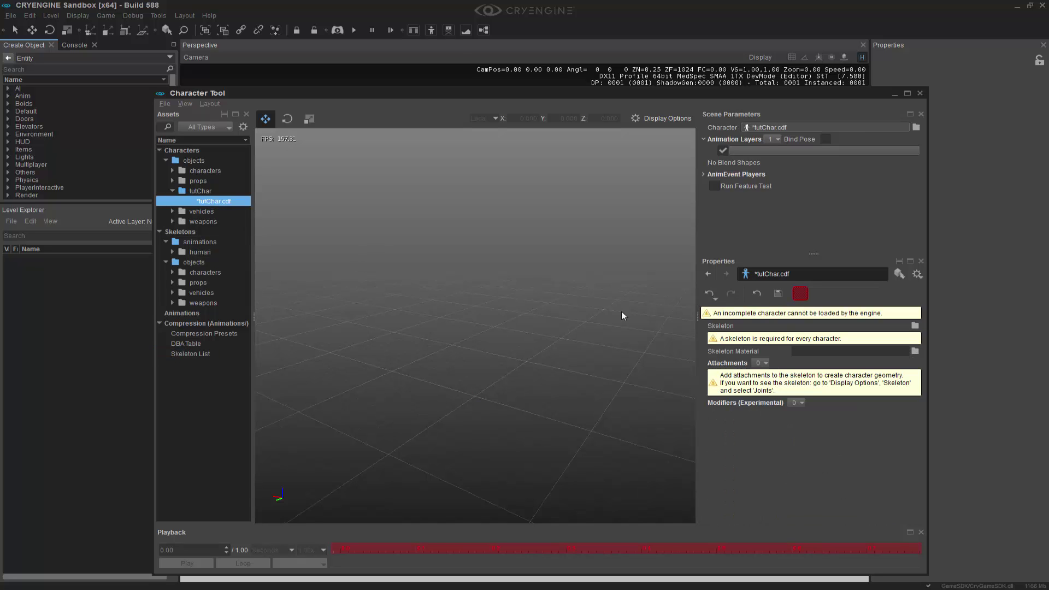
{"action": "left_click", "coordinate": [915, 325]}
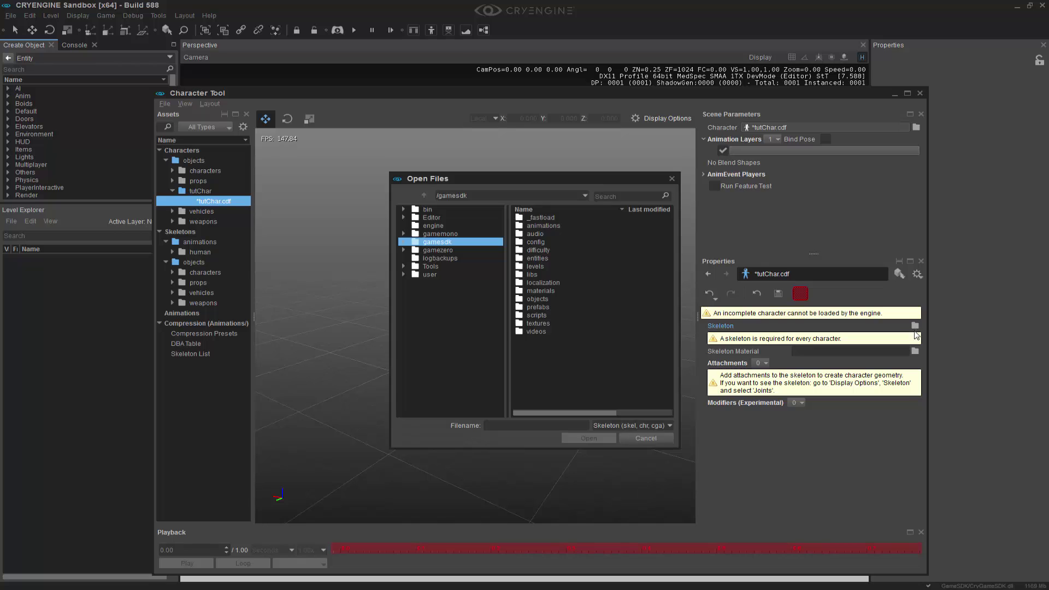
{"action": "double_click", "coordinate": [533, 299]}
{"action": "double_click", "coordinate": [546, 227]}
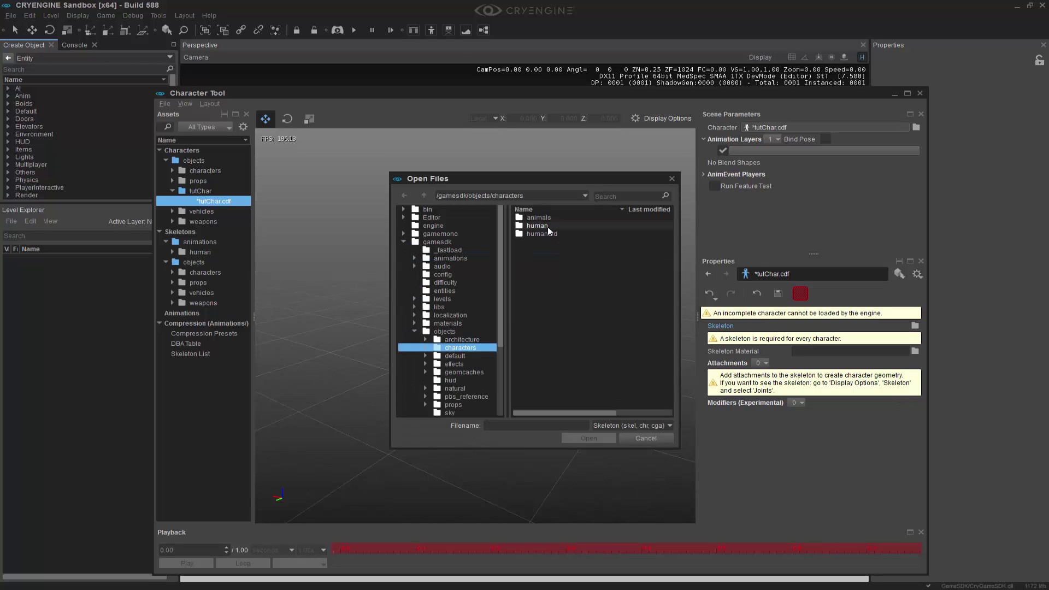
{"action": "double_click", "coordinate": [550, 228]}
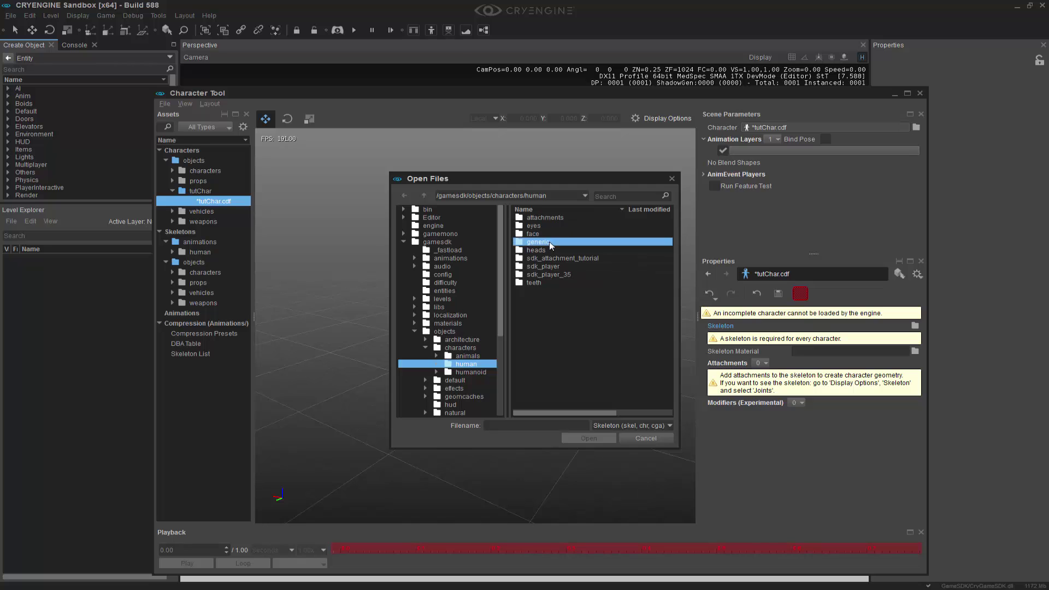
{"action": "double_click", "coordinate": [549, 242]}
{"action": "double_click", "coordinate": [591, 219]}
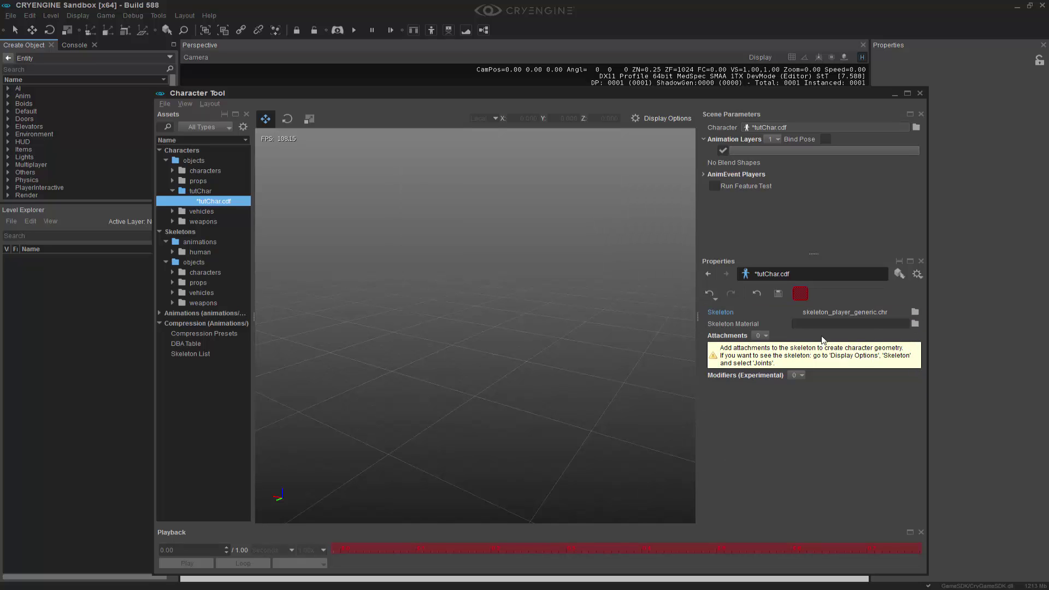
Set the Skeleton Material to skeleton_male_generic and save tutChar.cdf
{"action": "left_click", "coordinate": [916, 325]}
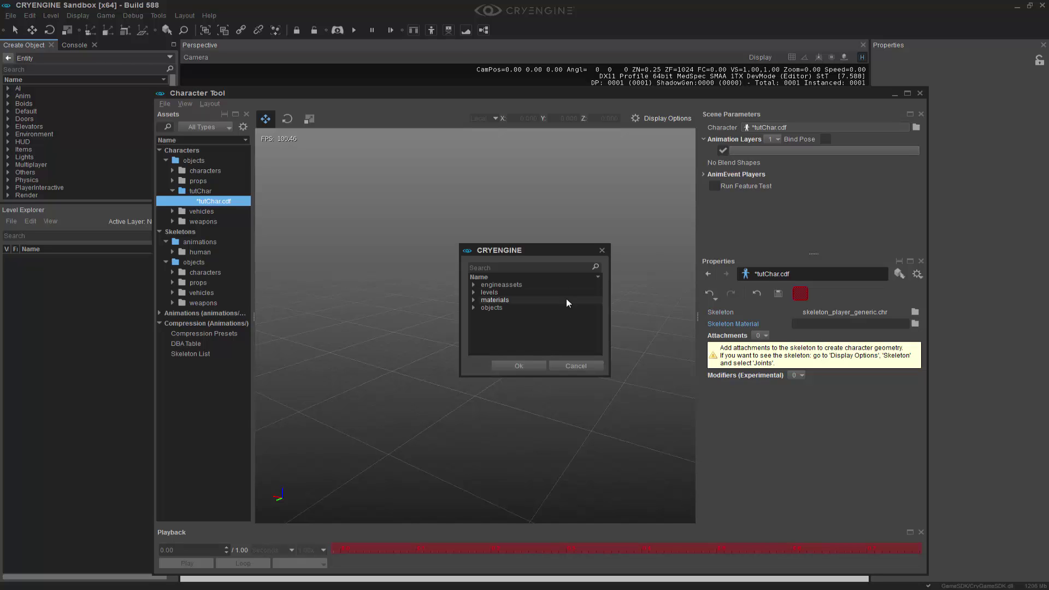
{"action": "left_click", "coordinate": [474, 307]}
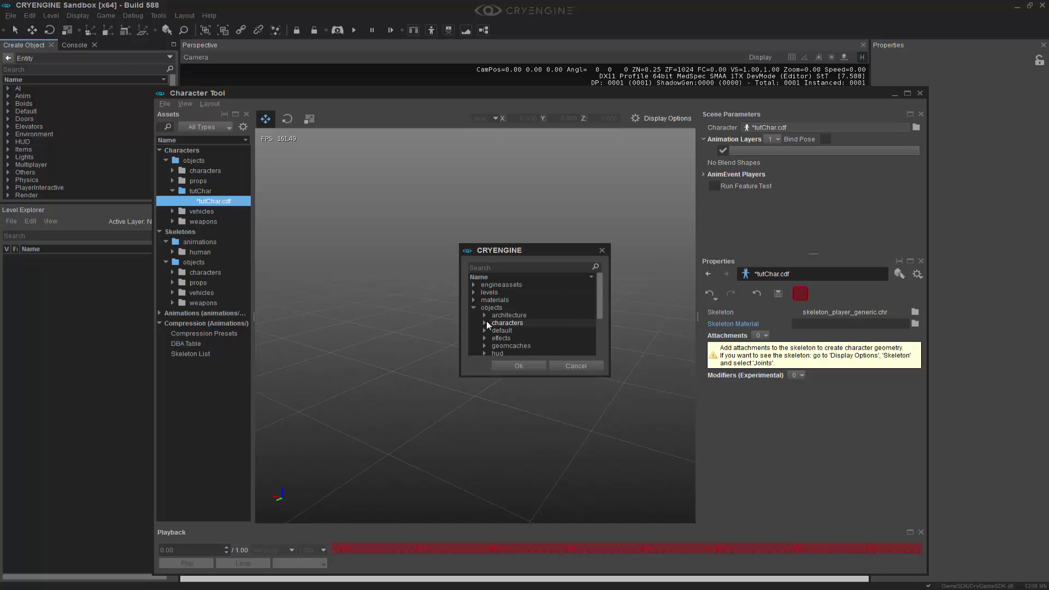
{"action": "left_click", "coordinate": [485, 323]}
{"action": "scroll", "coordinate": [511, 306], "scroll_direction": "down", "scroll_amount": 1}
{"action": "left_click", "coordinate": [496, 315]}
{"action": "scroll", "coordinate": [526, 311], "scroll_direction": "down", "scroll_amount": 1}
{"action": "left_click", "coordinate": [506, 316]}
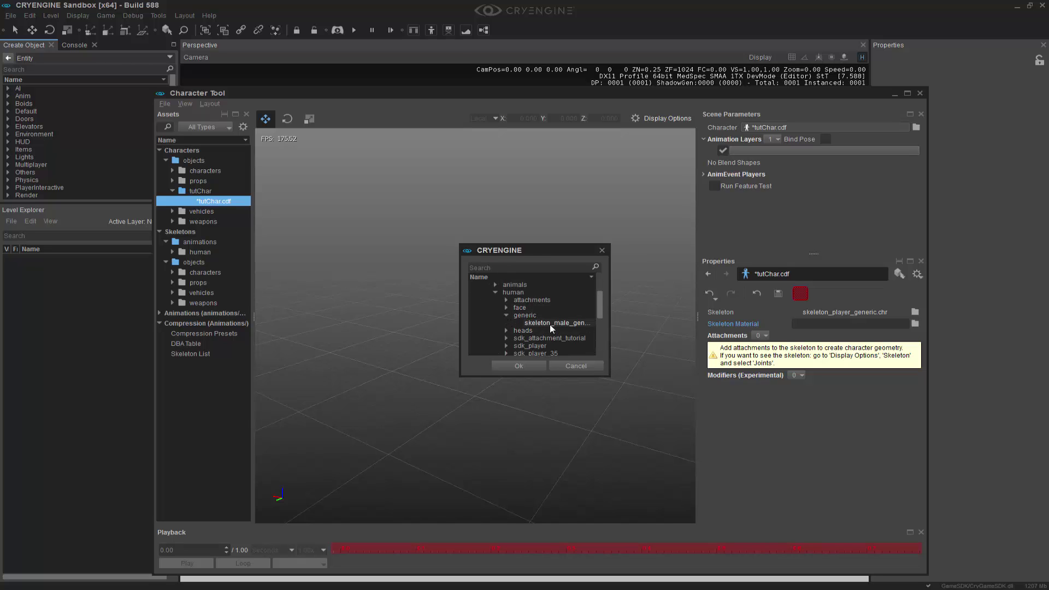
{"action": "double_click", "coordinate": [549, 325]}
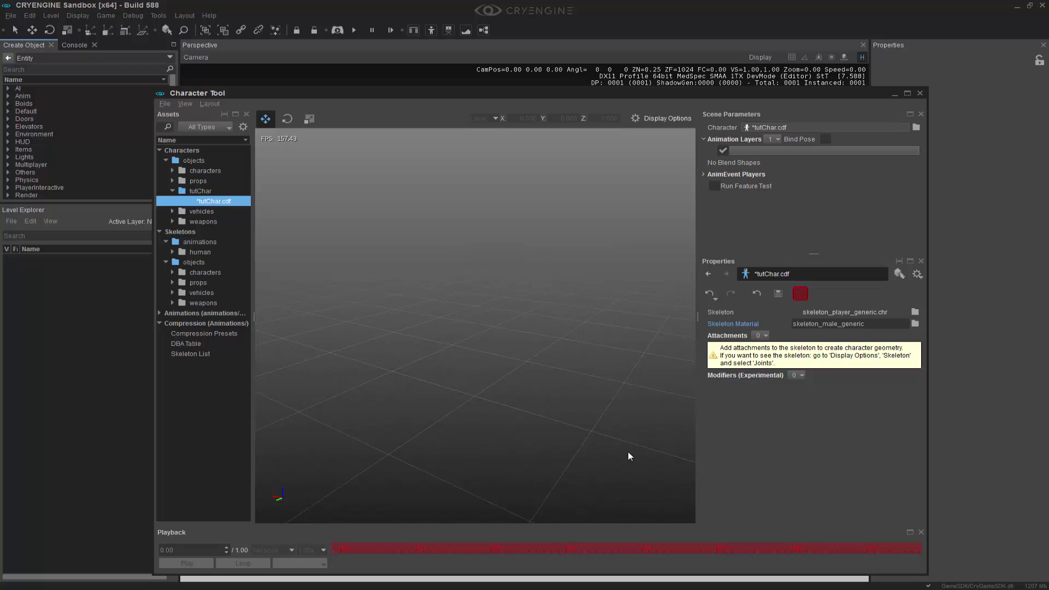
{"action": "left_click", "coordinate": [779, 294]}
Show the display options again and turn on Joints to reveal tutChar's skeleton
{"action": "left_click", "coordinate": [678, 120]}
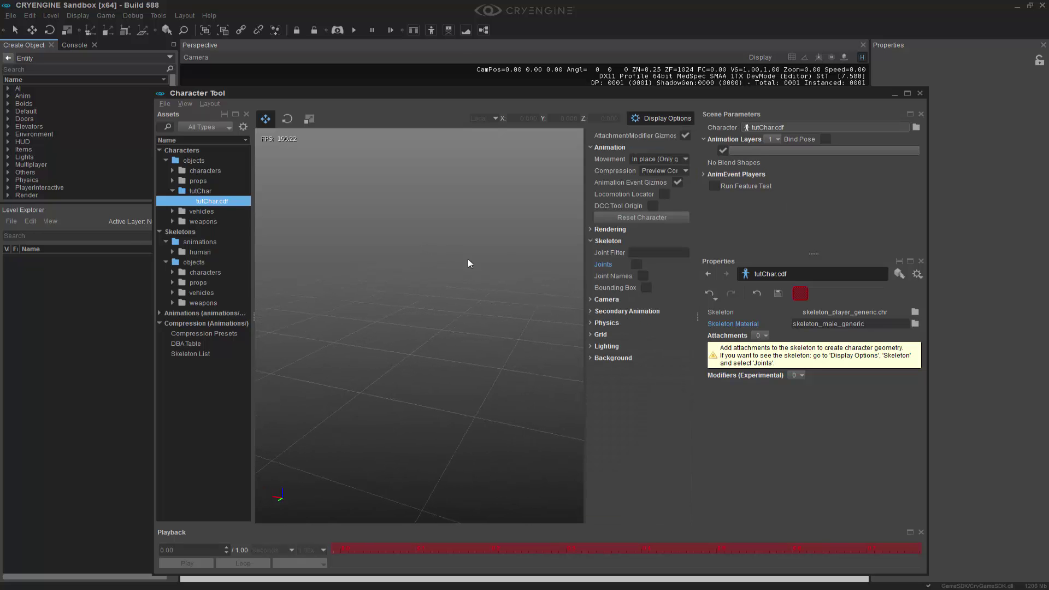
{"action": "left_click", "coordinate": [636, 264]}
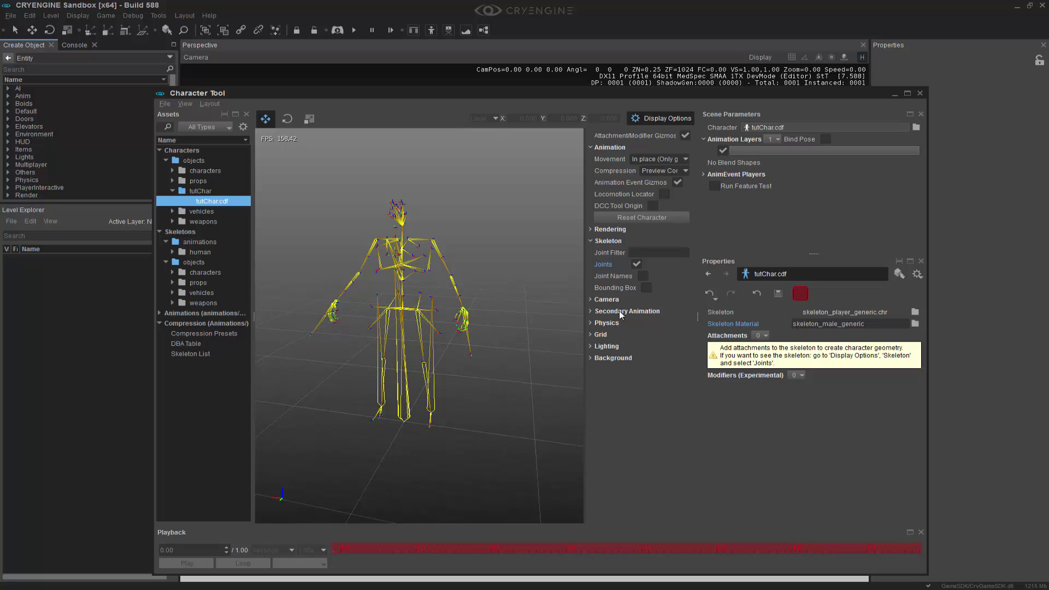
Add a new Skin Attachment named 'head' to tutChar
{"action": "left_click", "coordinate": [764, 335]}
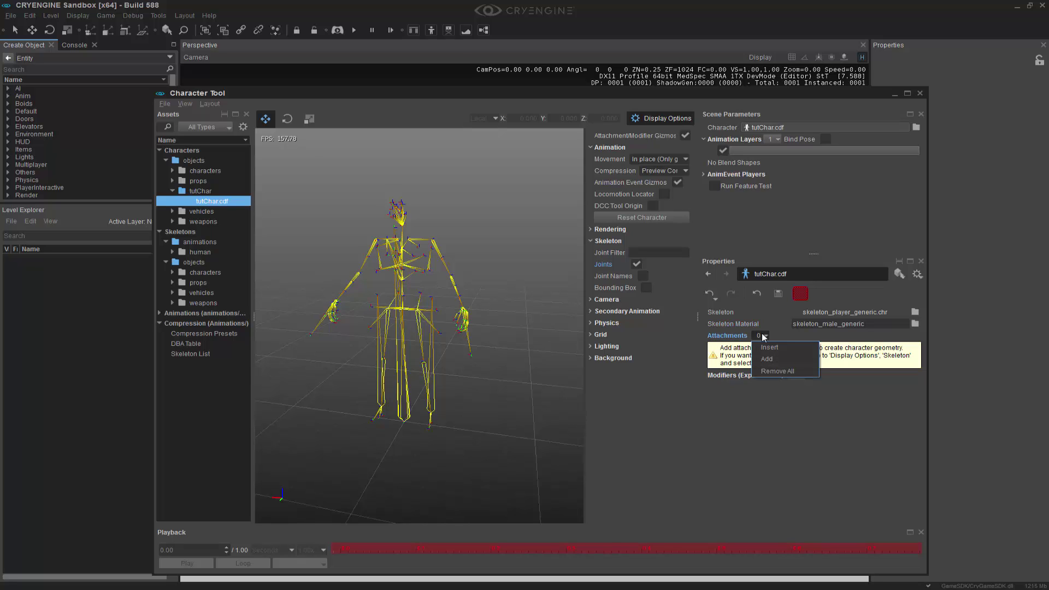
{"action": "left_click", "coordinate": [771, 359]}
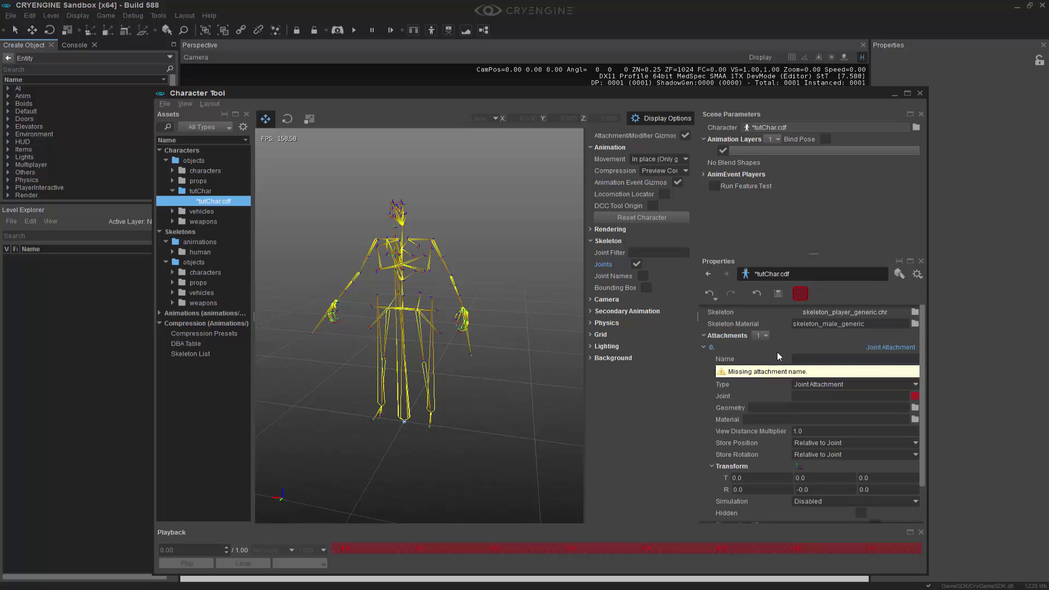
{"action": "left_click", "coordinate": [820, 385]}
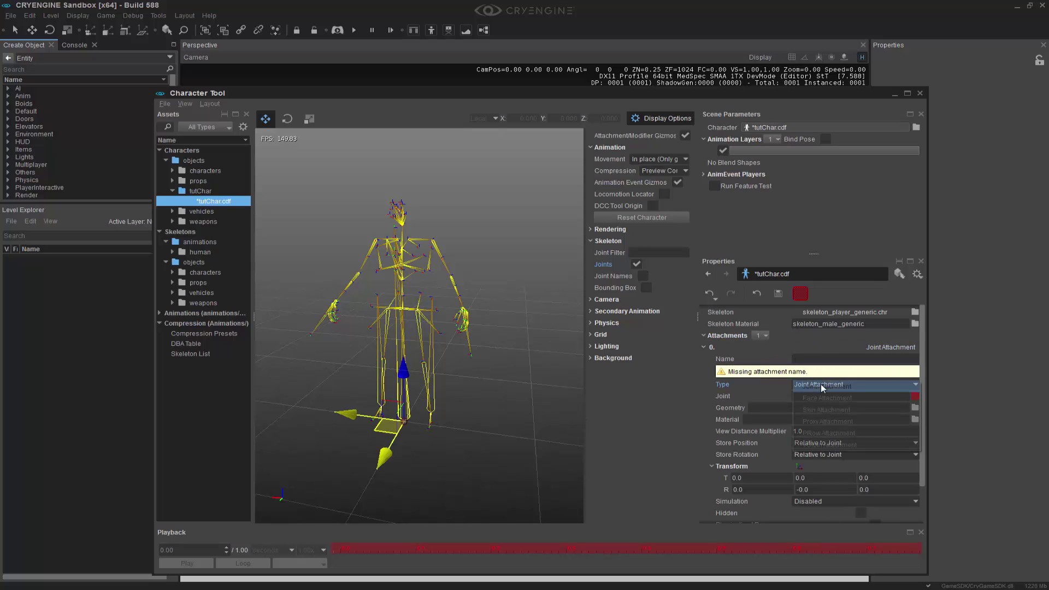
{"action": "left_click", "coordinate": [834, 413]}
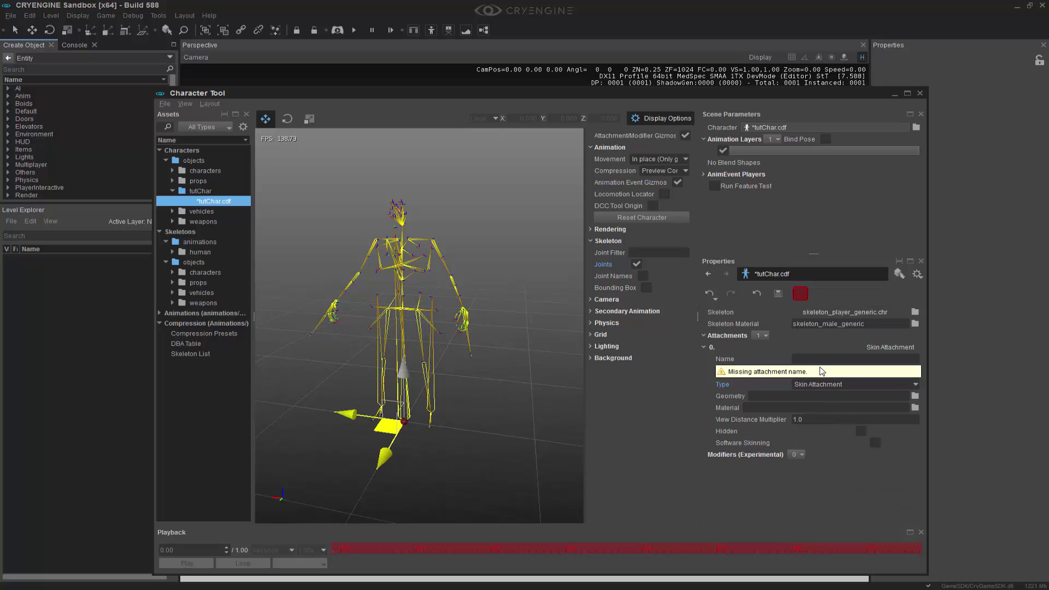
{"action": "left_click", "coordinate": [845, 359]}
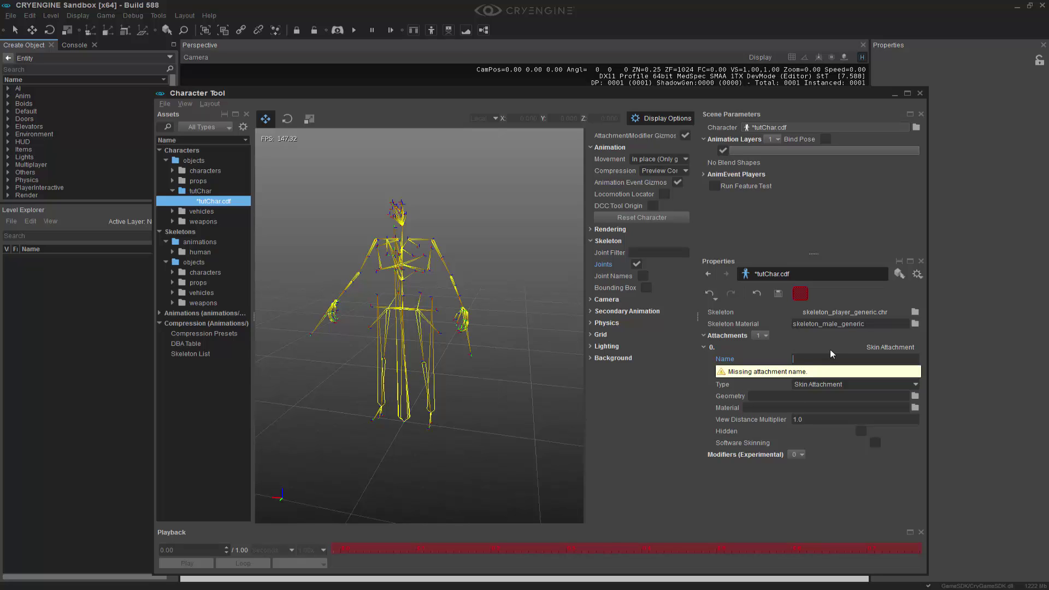
{"action": "type", "text": "head"}
{"action": "key", "text": "Return"}
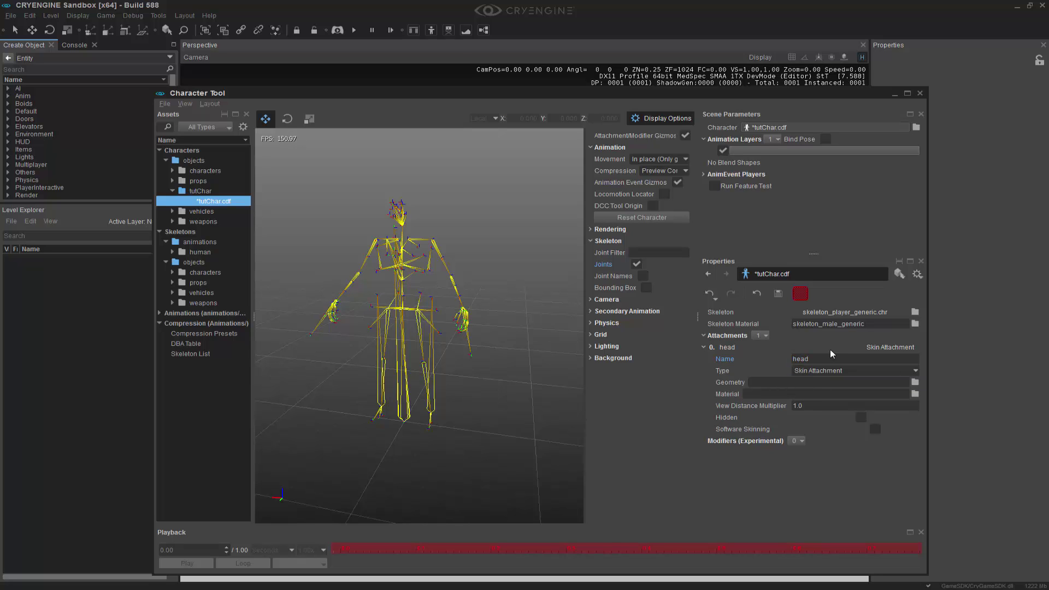
Set the head attachment's geometry to head_a.skin from objects/characters/human/sdk_player
{"action": "left_click", "coordinate": [915, 382]}
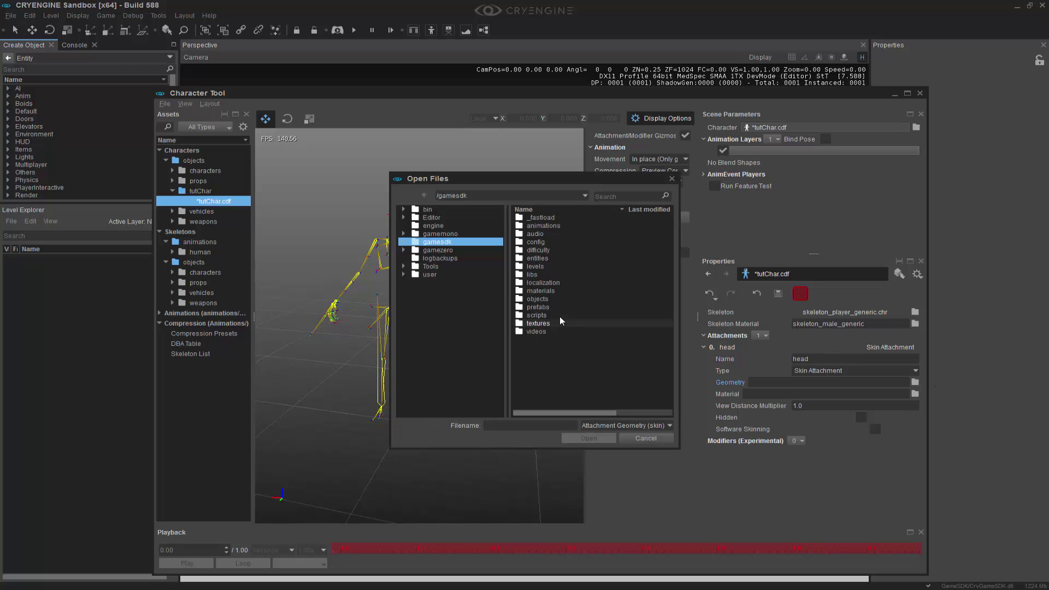
{"action": "double_click", "coordinate": [533, 299]}
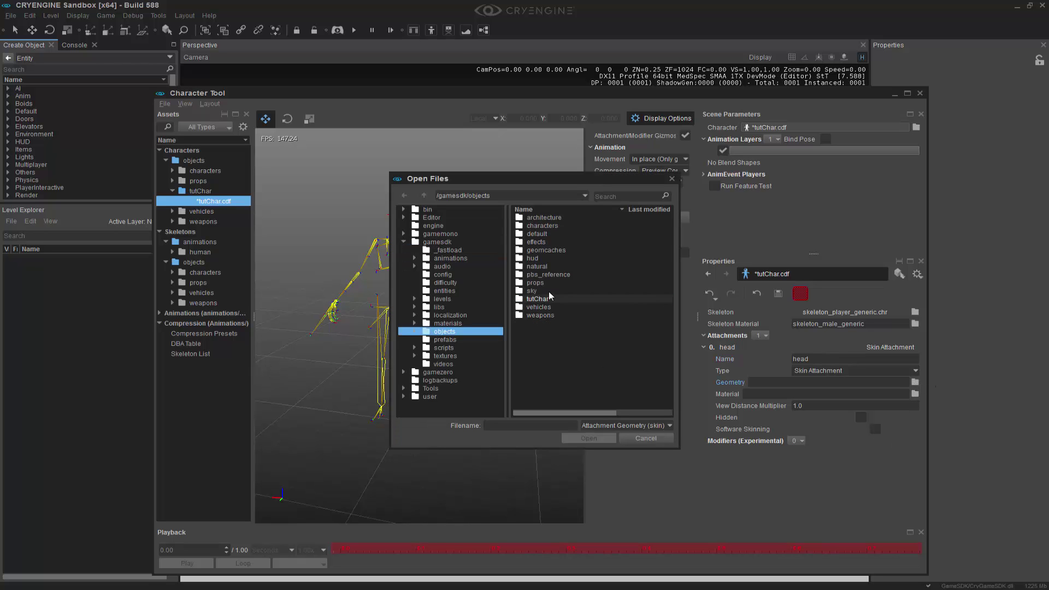
{"action": "double_click", "coordinate": [539, 226]}
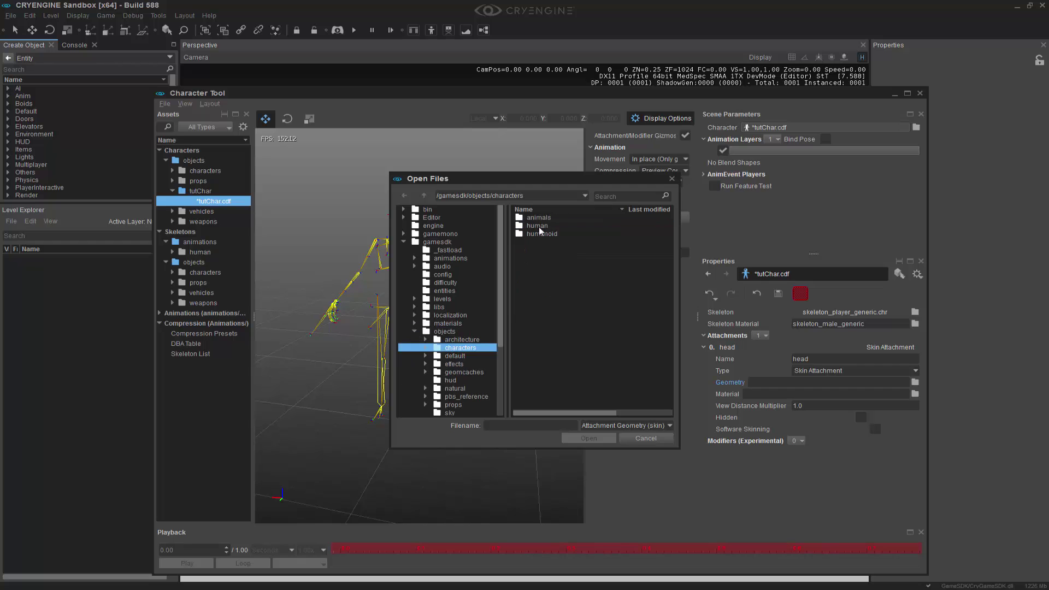
{"action": "double_click", "coordinate": [539, 228]}
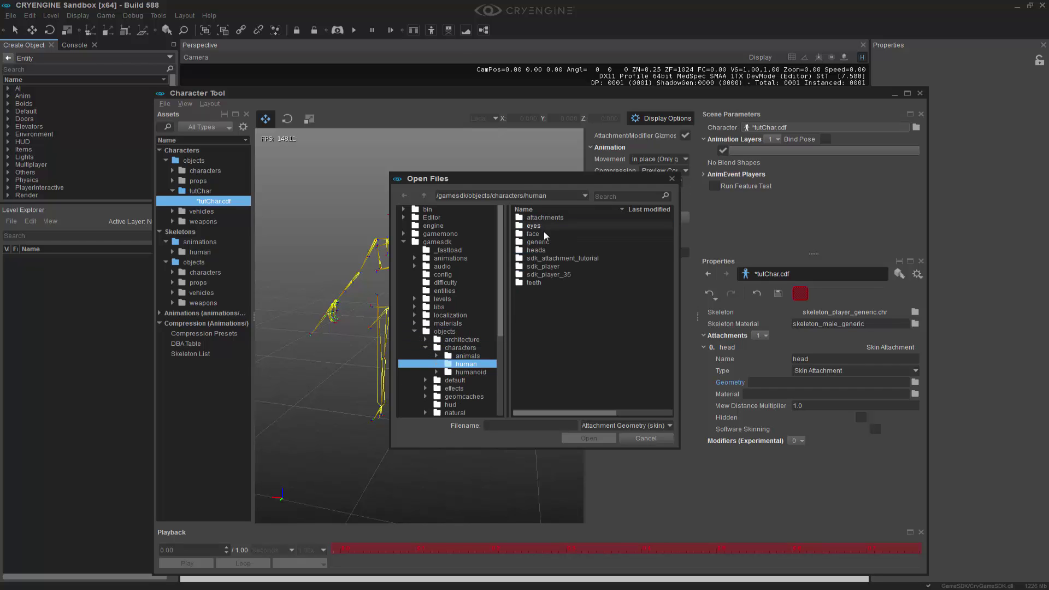
{"action": "double_click", "coordinate": [543, 266]}
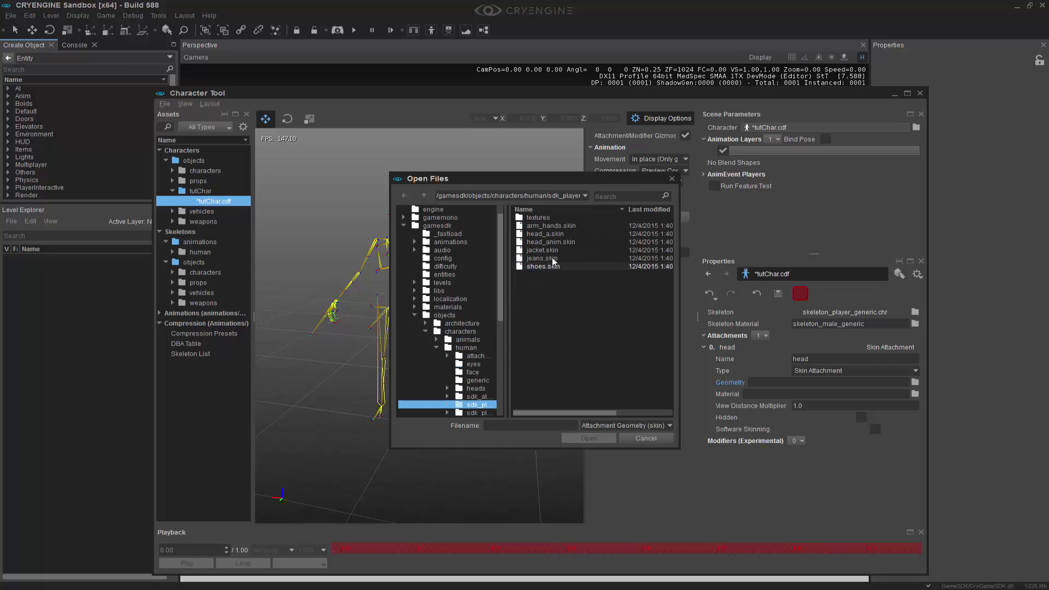
{"action": "left_click", "coordinate": [554, 233]}
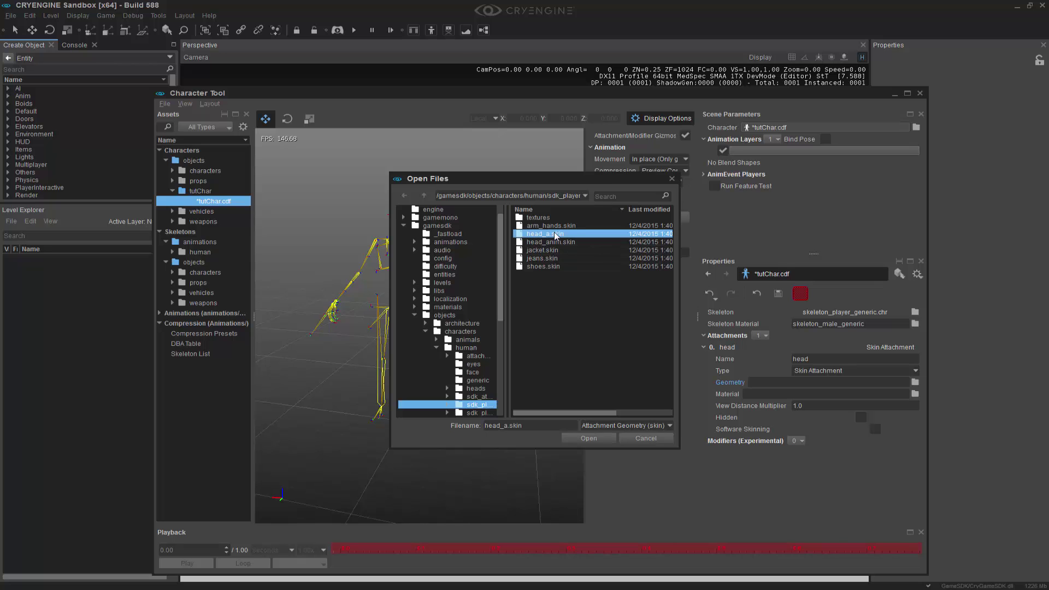
{"action": "left_click", "coordinate": [599, 438]}
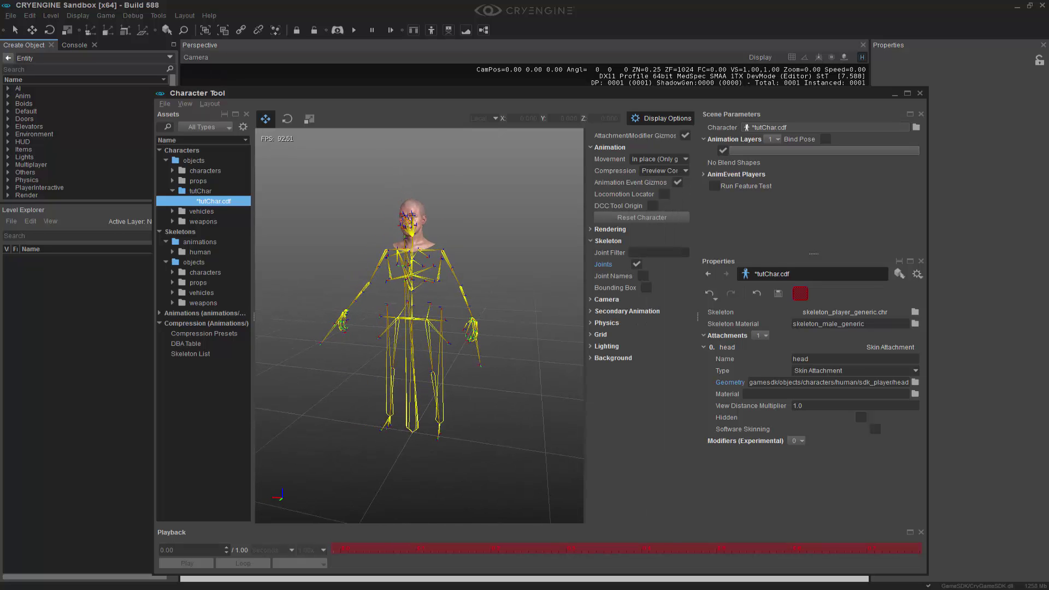
{"action": "right_click_drag", "start_coordinate": [562, 439], "coordinate": [506, 422]}
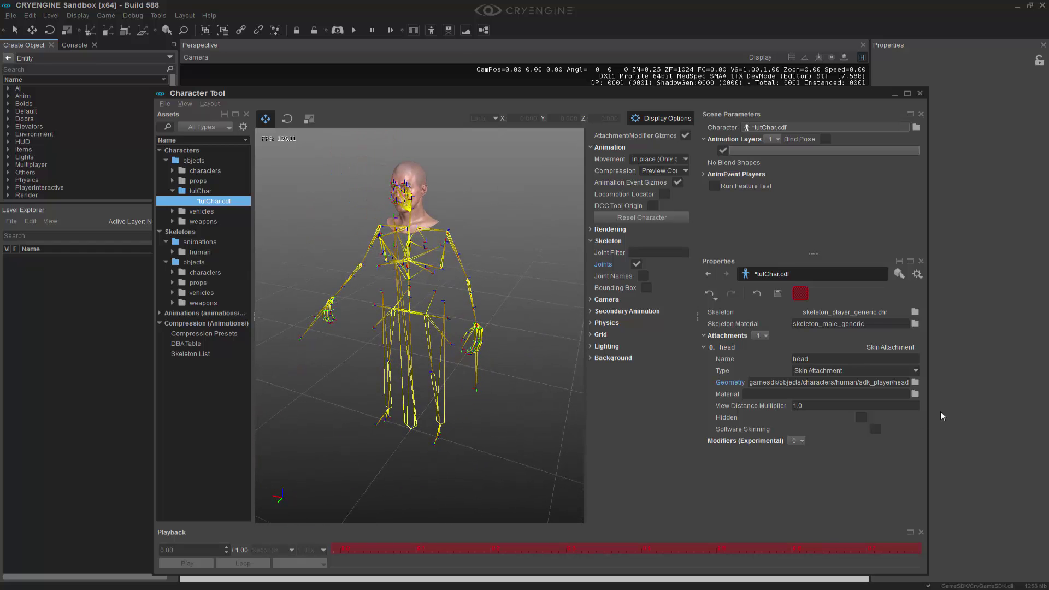
Assign head_a.mtl from objects/characters/human/sdk_player as the head attachment's material
{"action": "left_click", "coordinate": [916, 394]}
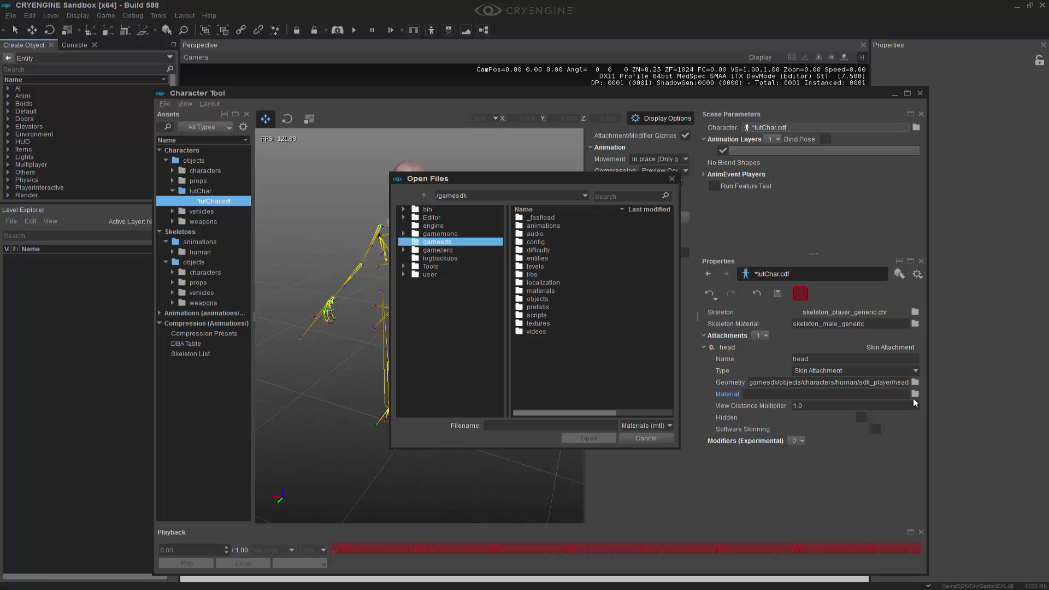
{"action": "double_click", "coordinate": [550, 300]}
{"action": "double_click", "coordinate": [542, 225]}
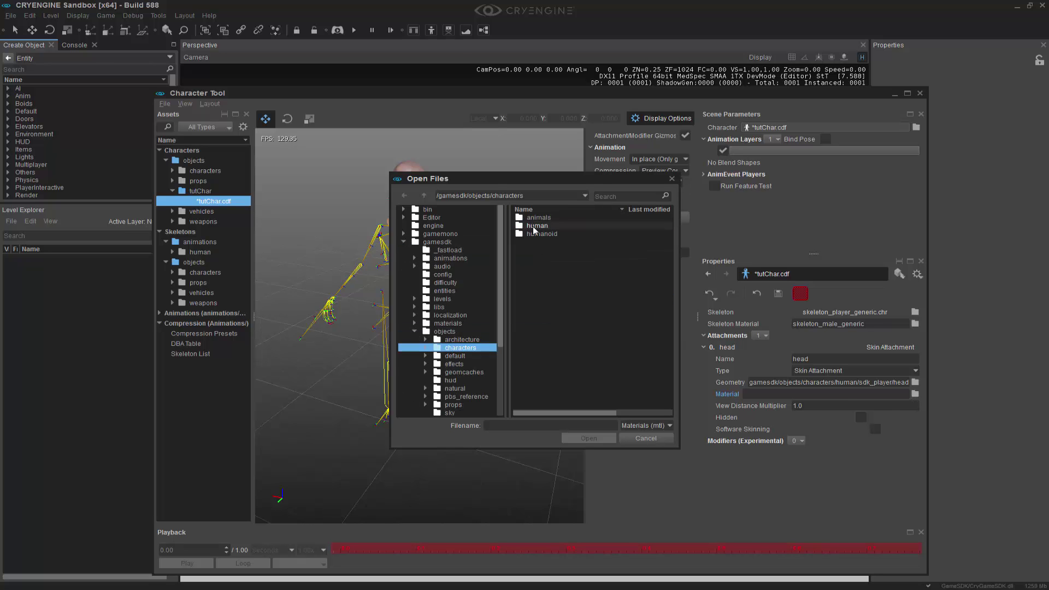
{"action": "double_click", "coordinate": [534, 226]}
{"action": "double_click", "coordinate": [543, 267]}
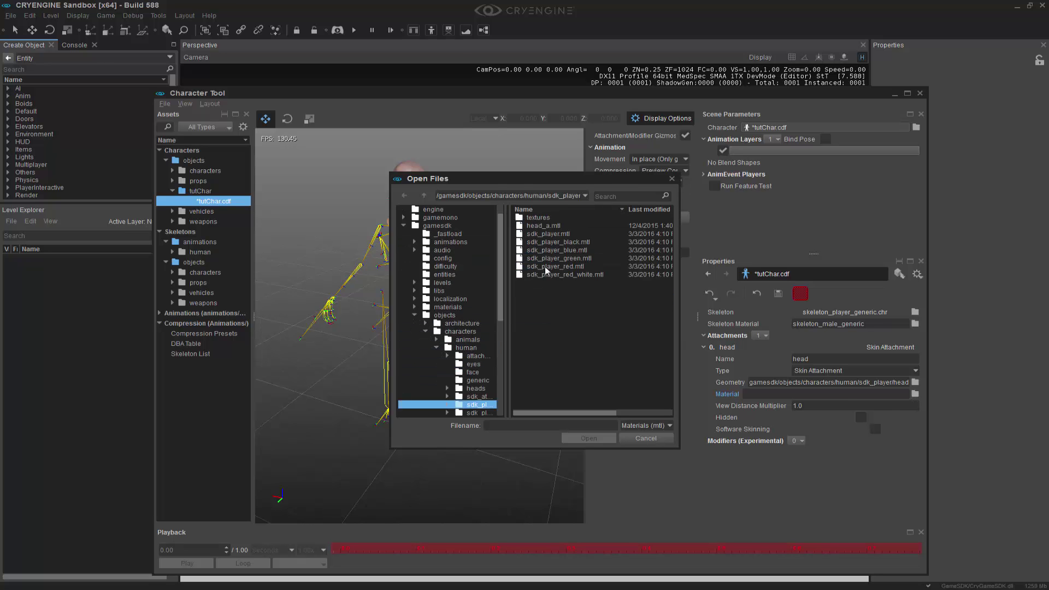
{"action": "left_click", "coordinate": [552, 225]}
{"action": "left_click", "coordinate": [590, 438]}
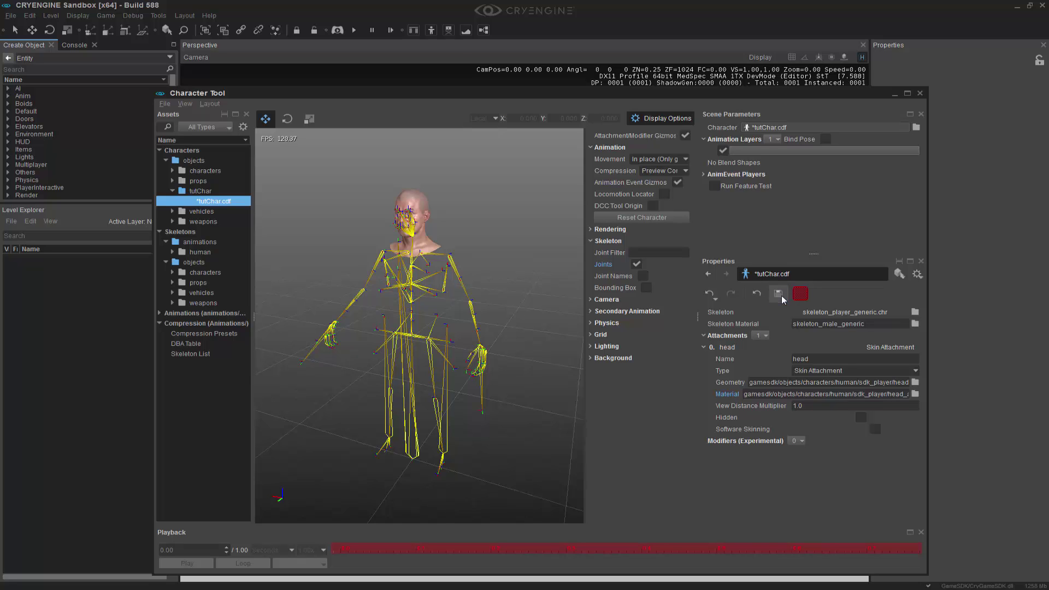
Add a second attachment named 'jacket' and make it a Skin Attachment
{"action": "left_click", "coordinate": [703, 348]}
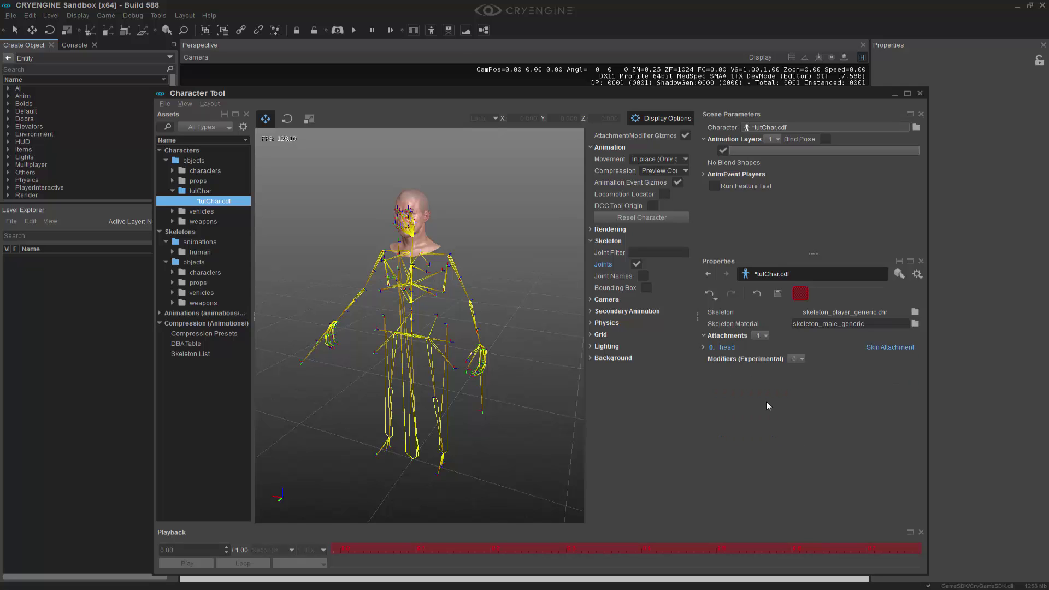
{"action": "left_click", "coordinate": [764, 336]}
{"action": "left_click", "coordinate": [790, 361]}
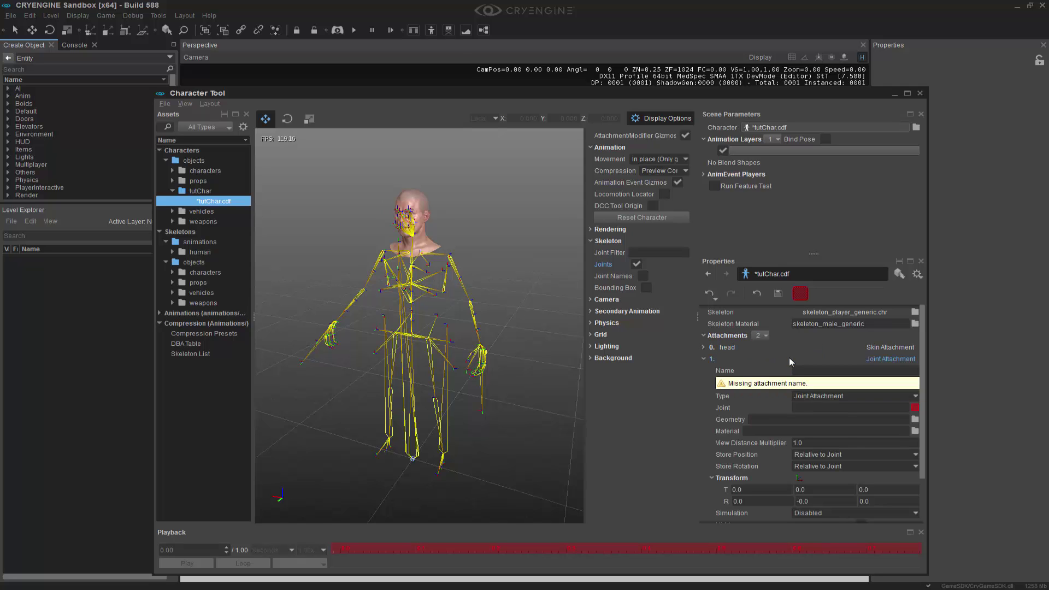
{"action": "left_click", "coordinate": [847, 374]}
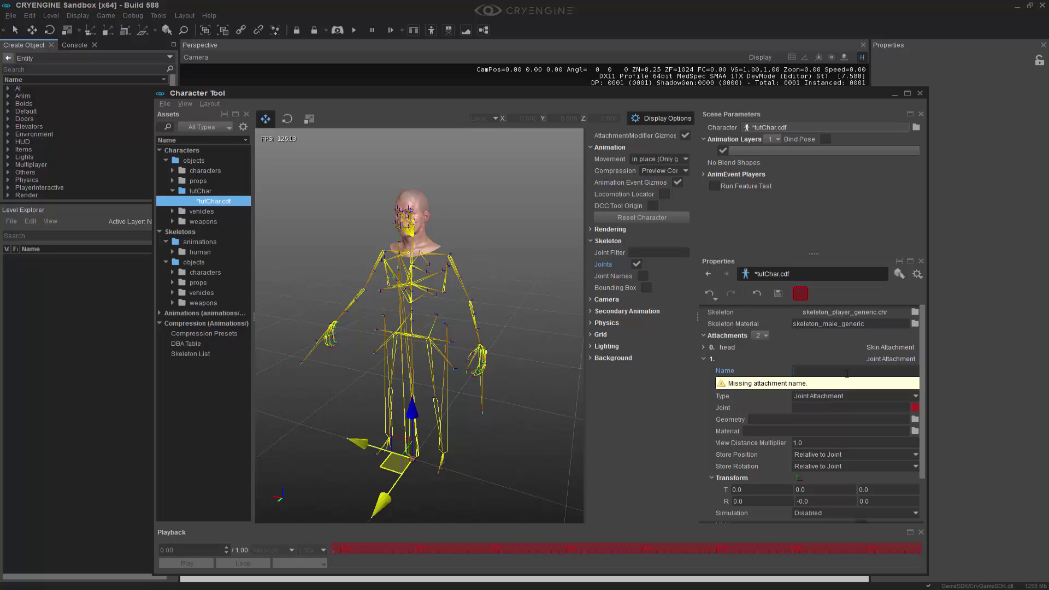
{"action": "type", "text": "jacket"}
{"action": "key", "text": "Return"}
{"action": "left_click", "coordinate": [851, 384]}
{"action": "left_click", "coordinate": [850, 402]}
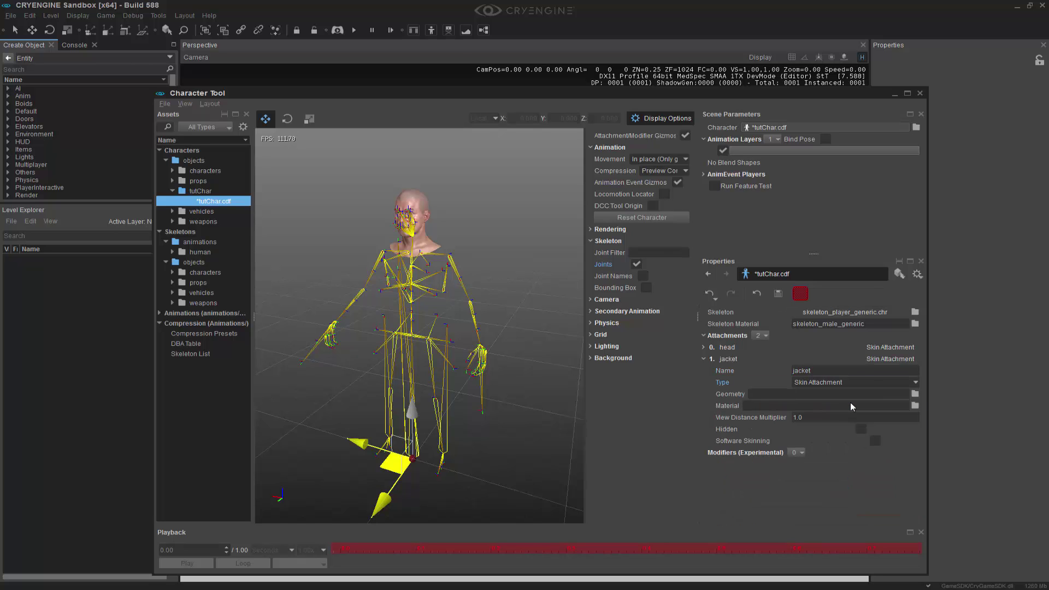
Set the jacket's geometry to jacket.skin from objects/characters/human/sdk_player
{"action": "left_click", "coordinate": [915, 394]}
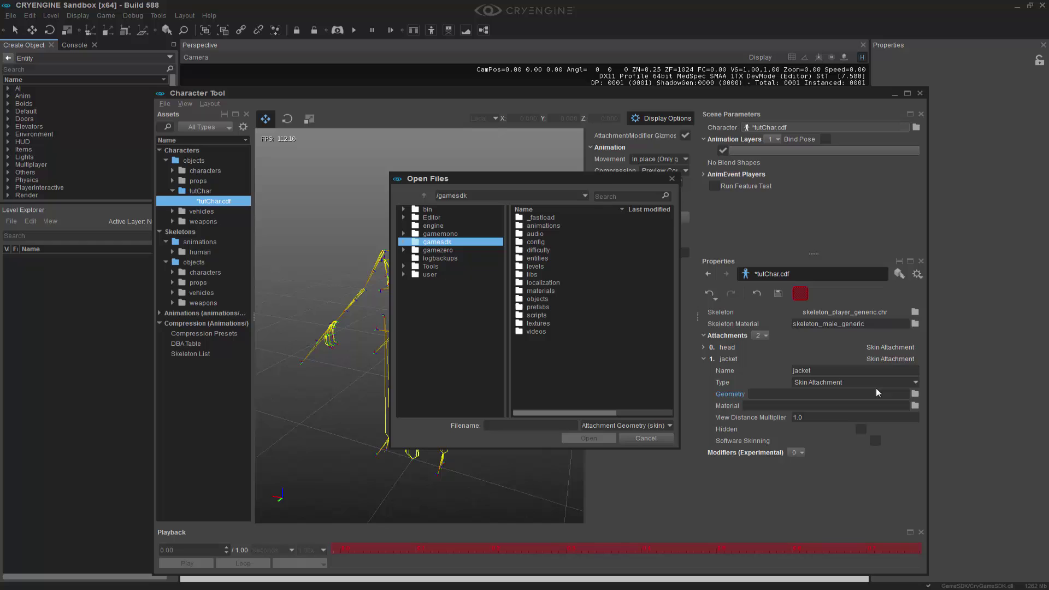
{"action": "double_click", "coordinate": [537, 299]}
{"action": "double_click", "coordinate": [539, 225]}
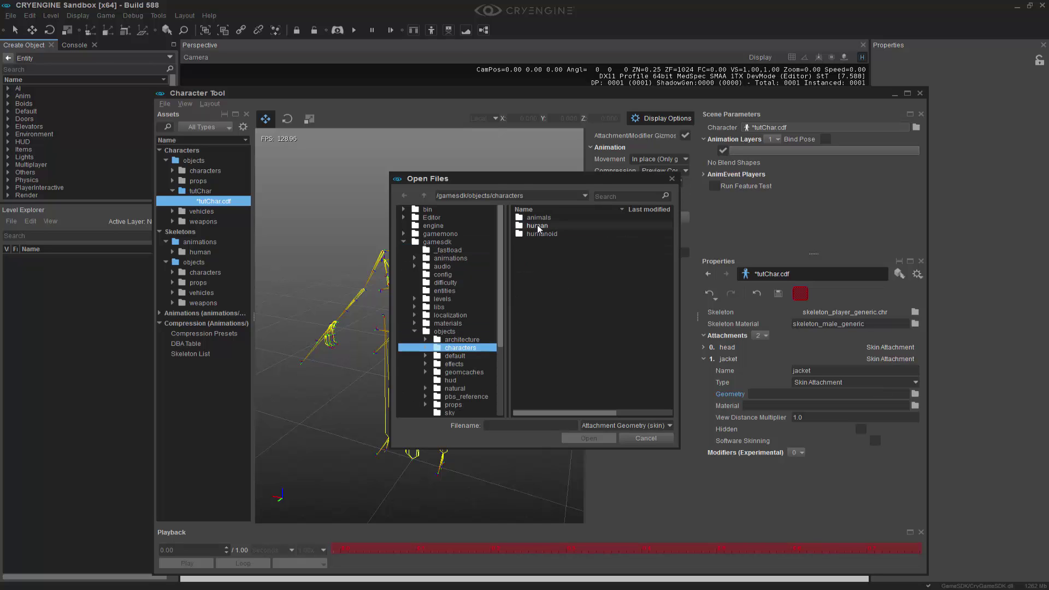
{"action": "double_click", "coordinate": [539, 226]}
{"action": "double_click", "coordinate": [544, 266]}
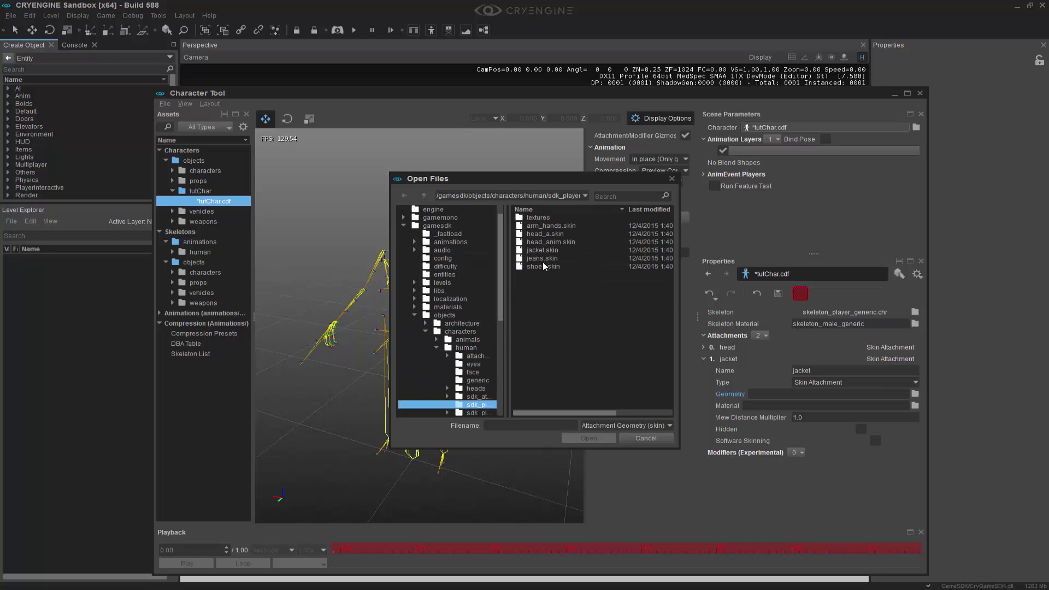
{"action": "double_click", "coordinate": [542, 250]}
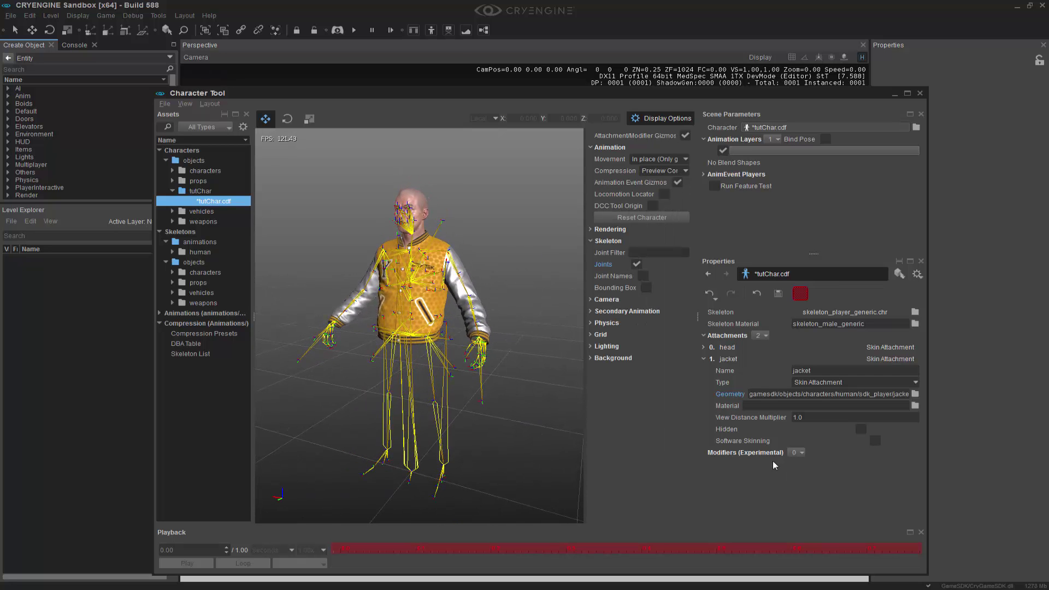
Add a third Skin Attachment named 'jeans' using the jeans skin geometry
{"action": "left_click", "coordinate": [703, 359]}
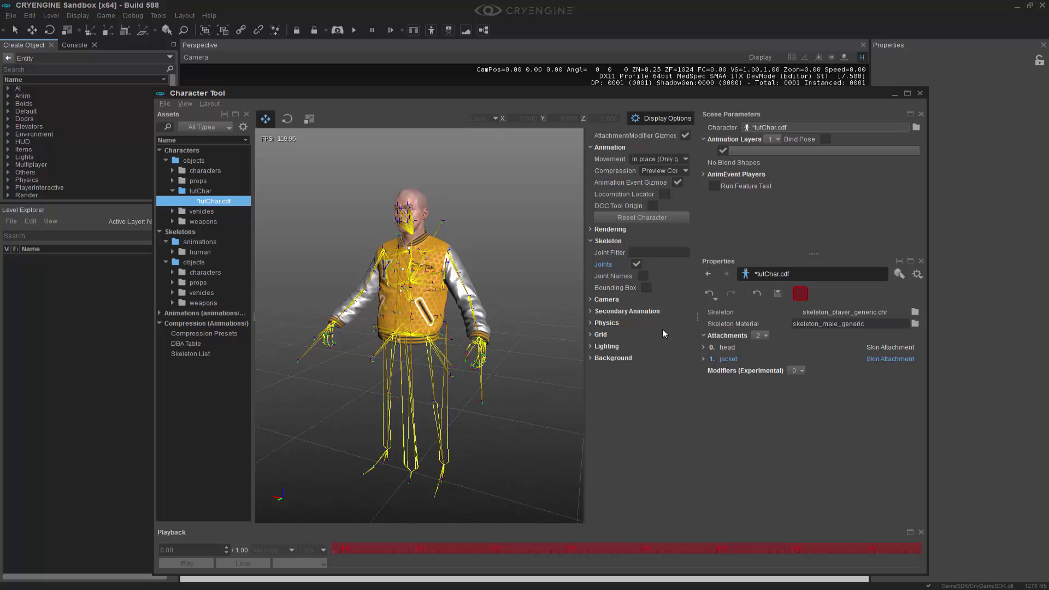
{"action": "left_click", "coordinate": [759, 336]}
{"action": "left_click", "coordinate": [780, 360]}
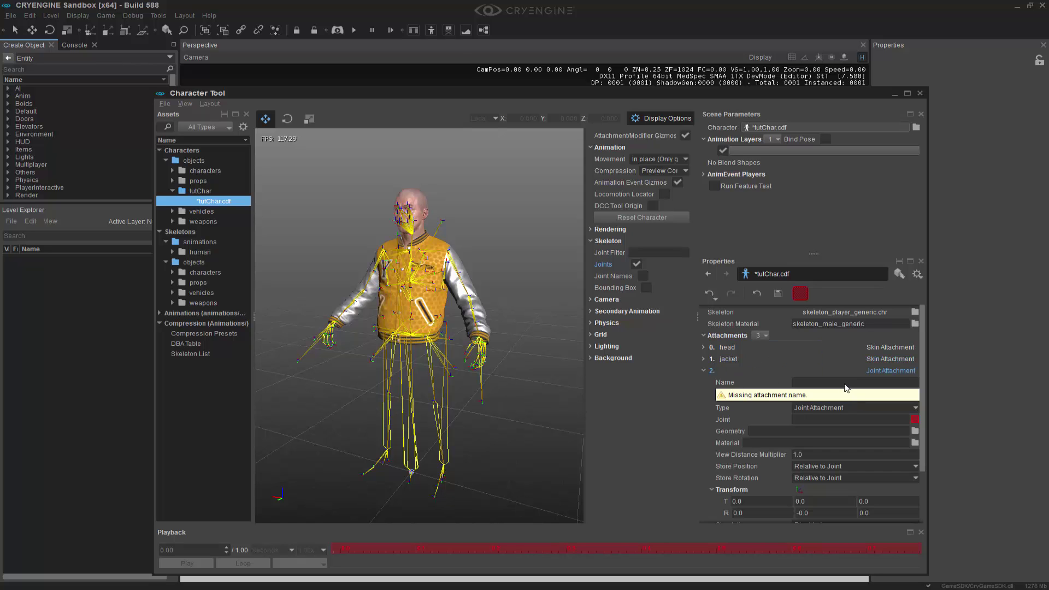
{"action": "left_click", "coordinate": [881, 408]}
{"action": "left_click", "coordinate": [858, 438]}
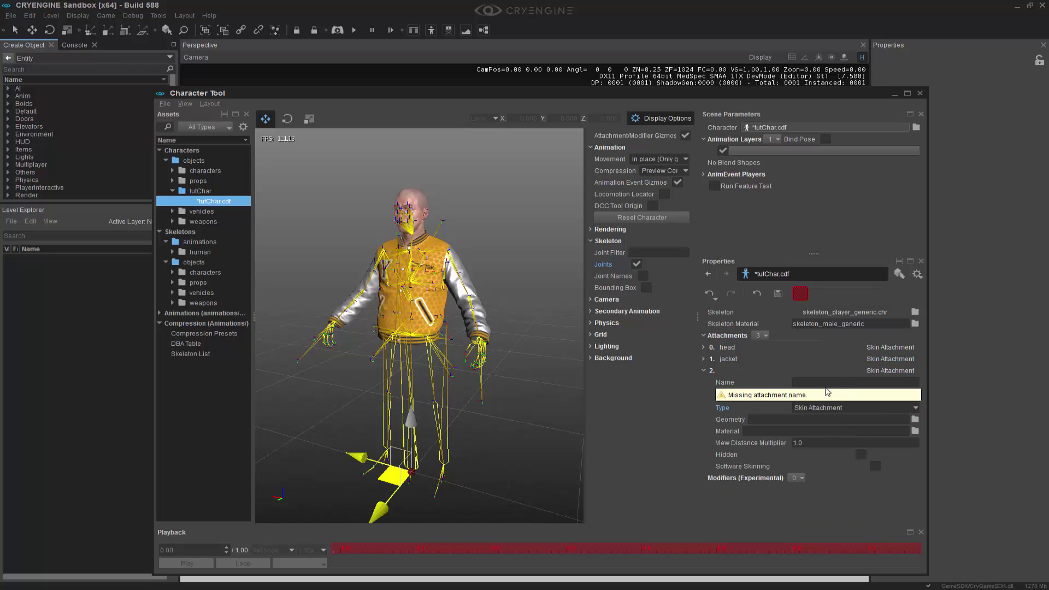
{"action": "left_click", "coordinate": [827, 385]}
{"action": "type", "text": "jeans"}
{"action": "left_click", "coordinate": [915, 419]}
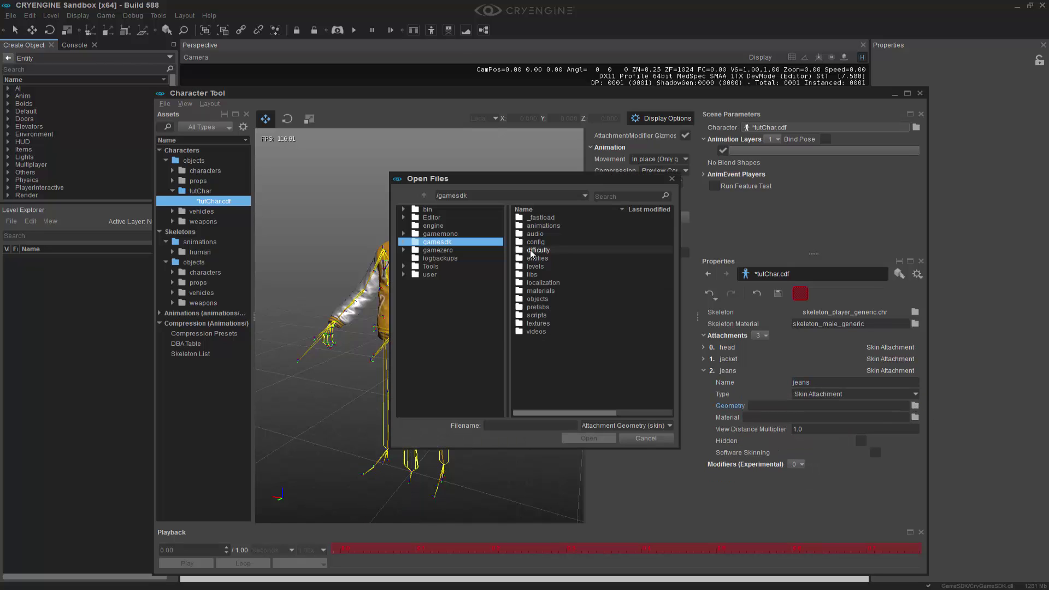
{"action": "double_click", "coordinate": [542, 257]}
Add a fourth Skin Attachment named 'hands' using arm_hands.skin
{"action": "left_click", "coordinate": [761, 335]}
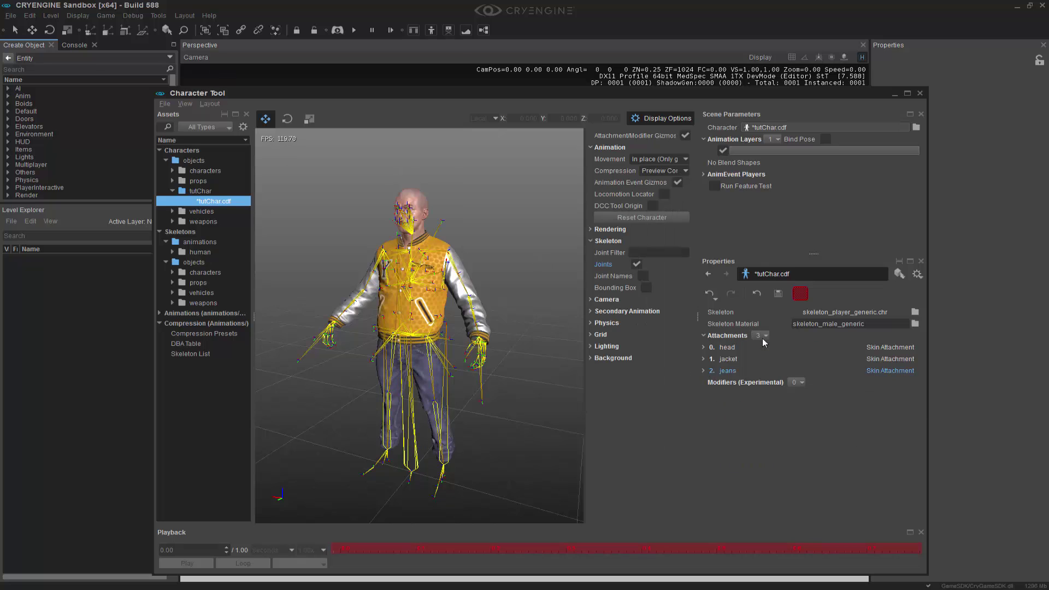
{"action": "left_click", "coordinate": [762, 347]}
{"action": "left_click", "coordinate": [864, 419]}
{"action": "left_click", "coordinate": [864, 426]}
{"action": "type", "text": "hands"}
{"action": "left_click", "coordinate": [915, 417]}
{"action": "double_click", "coordinate": [551, 225]}
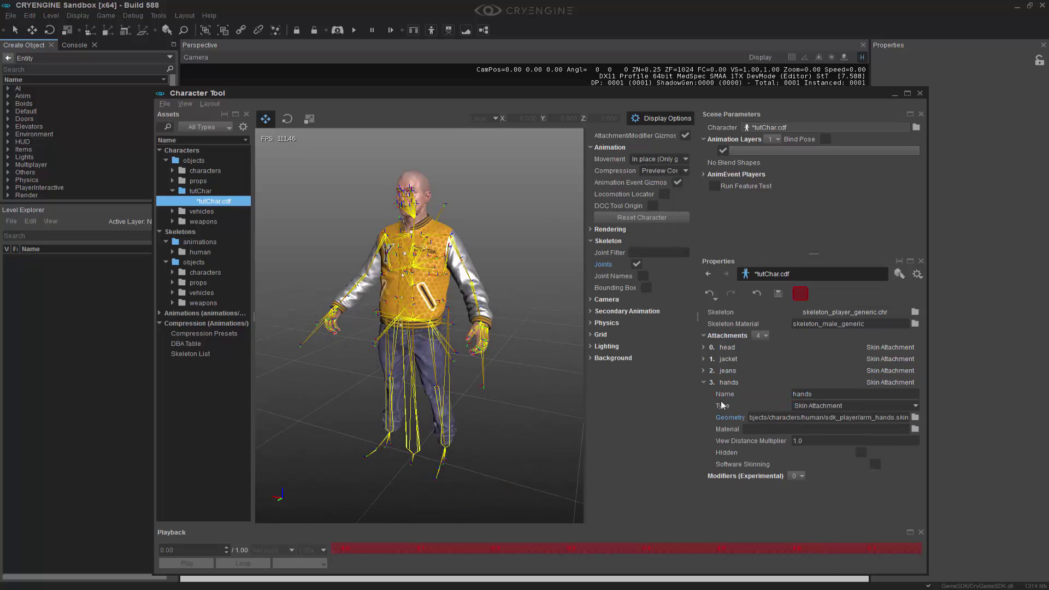
Add a fifth Skin Attachment named 'shoes' using the shoe mesh
{"action": "left_click", "coordinate": [761, 335]}
{"action": "left_click", "coordinate": [762, 358]}
{"action": "left_click", "coordinate": [856, 431]}
{"action": "left_click", "coordinate": [826, 456]}
{"action": "type", "text": "shoes"}
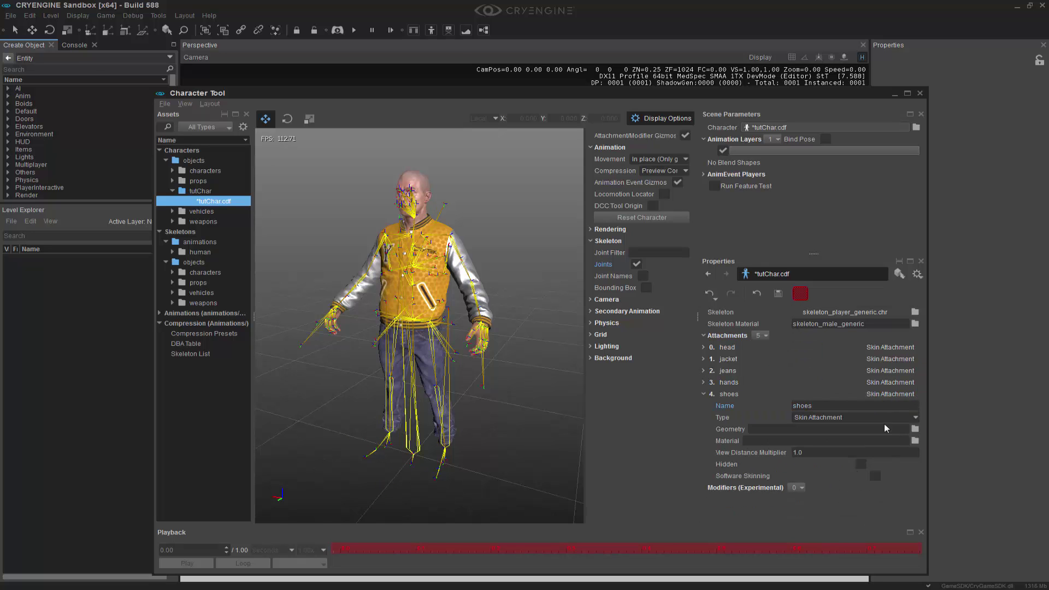
{"action": "left_click", "coordinate": [916, 429]}
{"action": "double_click", "coordinate": [538, 252]}
{"action": "double_click", "coordinate": [541, 267]}
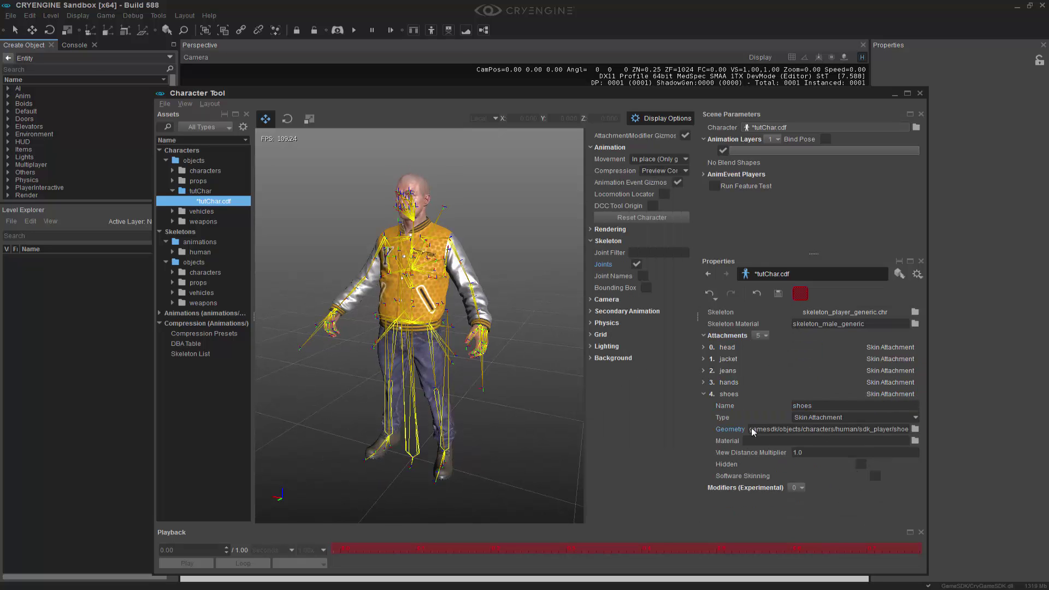
{"action": "left_click", "coordinate": [704, 394]}
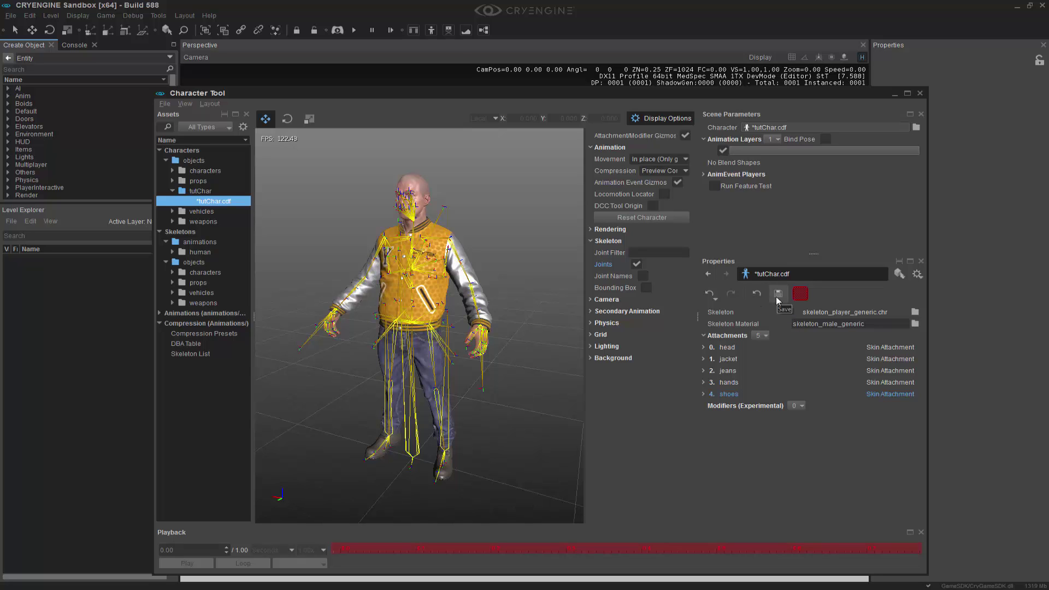
Dock the Character Tool as a tab beside Perspective and readjust the viewport/Display Options splitter
{"action": "middle_click_drag", "start_coordinate": [548, 437], "coordinate": [537, 405]}
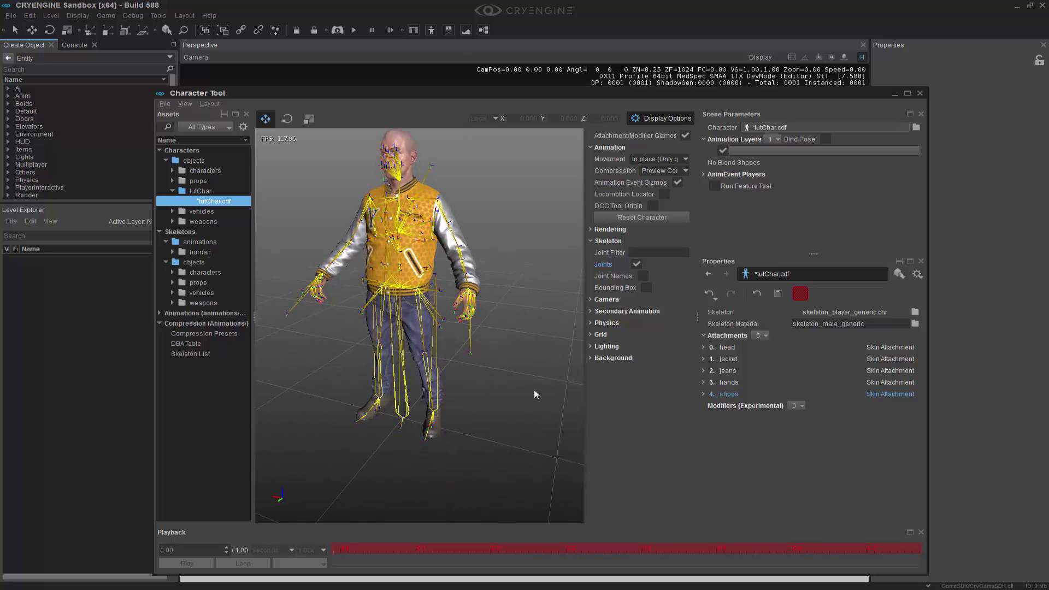
{"action": "scroll", "coordinate": [529, 391], "scroll_direction": "down", "scroll_amount": 3}
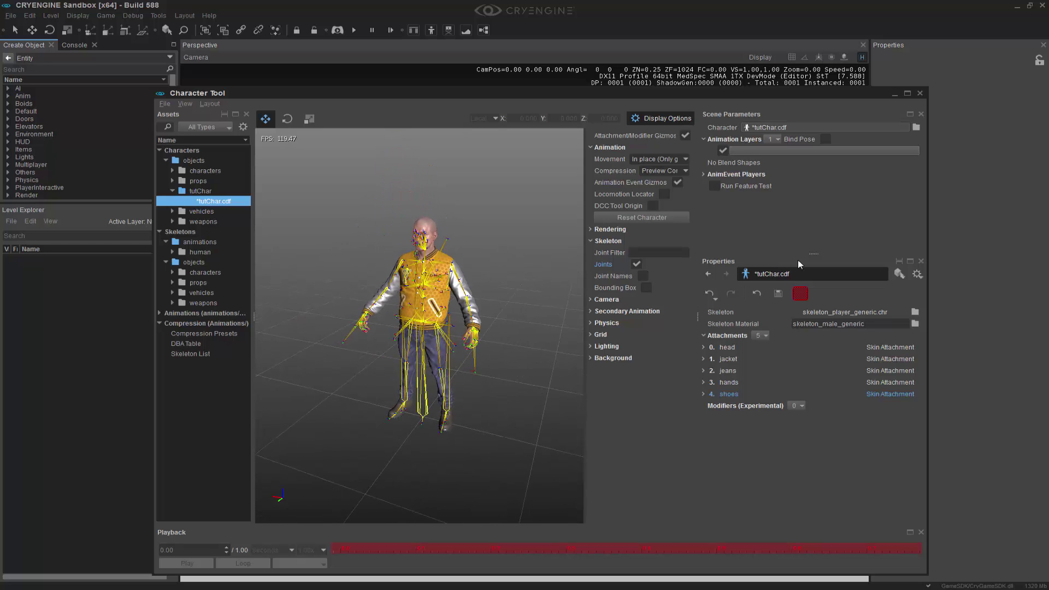
{"action": "left_click_drag", "start_coordinate": [550, 94], "coordinate": [526, 317]}
{"action": "left_click", "coordinate": [262, 46]}
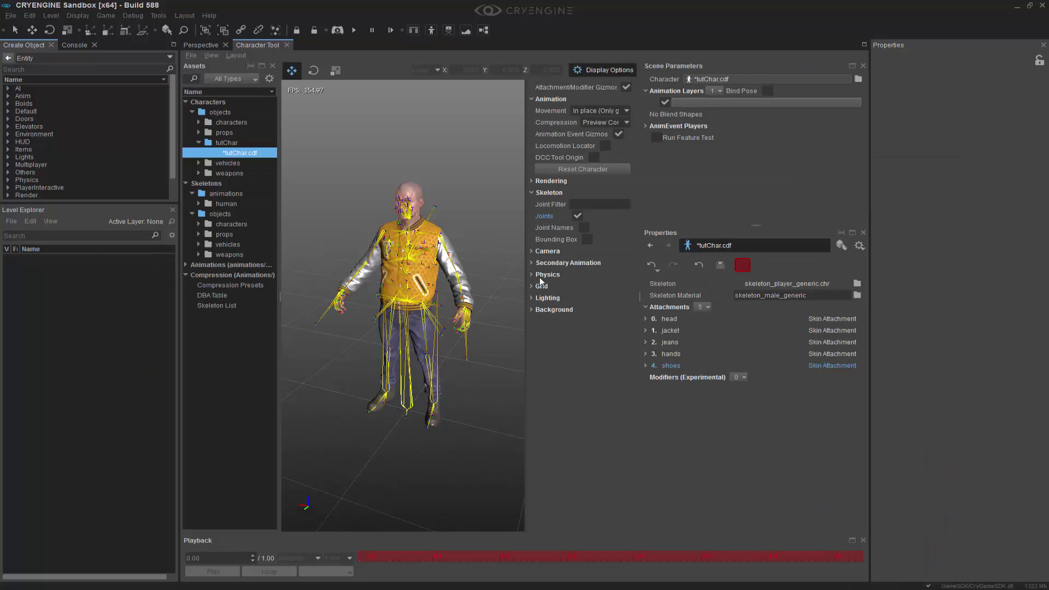
{"action": "left_click_drag", "start_coordinate": [526, 347], "coordinate": [650, 365]}
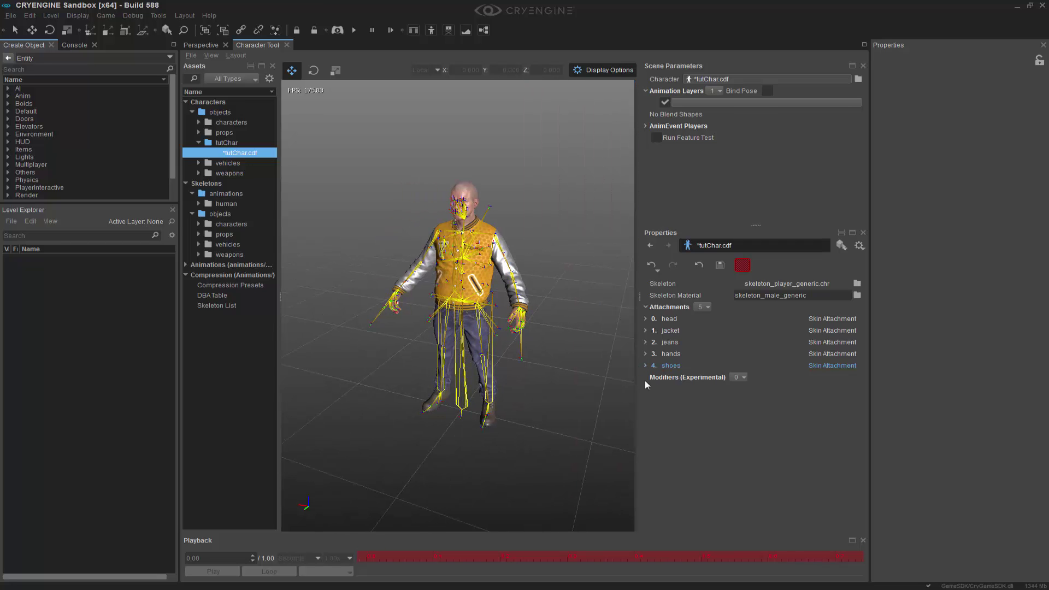
{"action": "left_click_drag", "start_coordinate": [634, 302], "coordinate": [776, 309]}
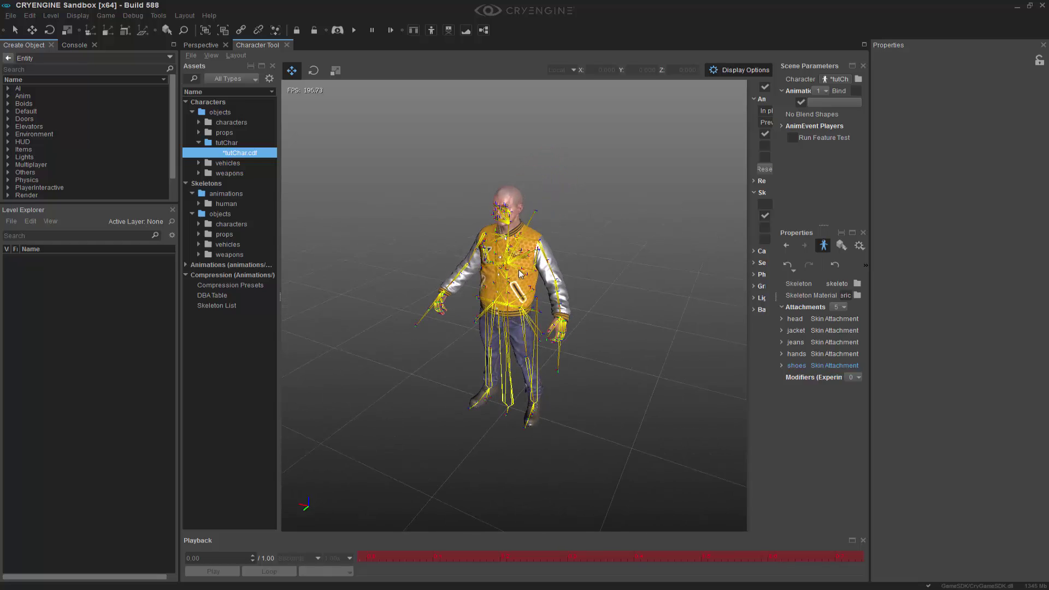
Expand Animations > smartobjects > obstacles in Assets and widen the list to show stand_tac_vaultoverhigh_nw_3p_01
{"action": "left_click", "coordinate": [191, 56]}
{"action": "left_click", "coordinate": [340, 277]}
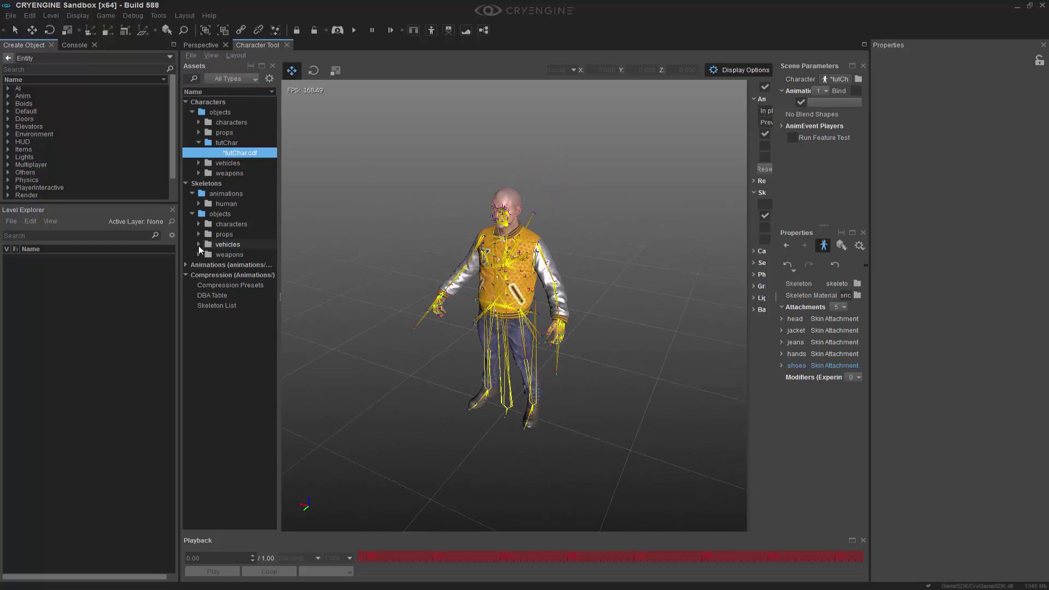
{"action": "left_click", "coordinate": [186, 265]}
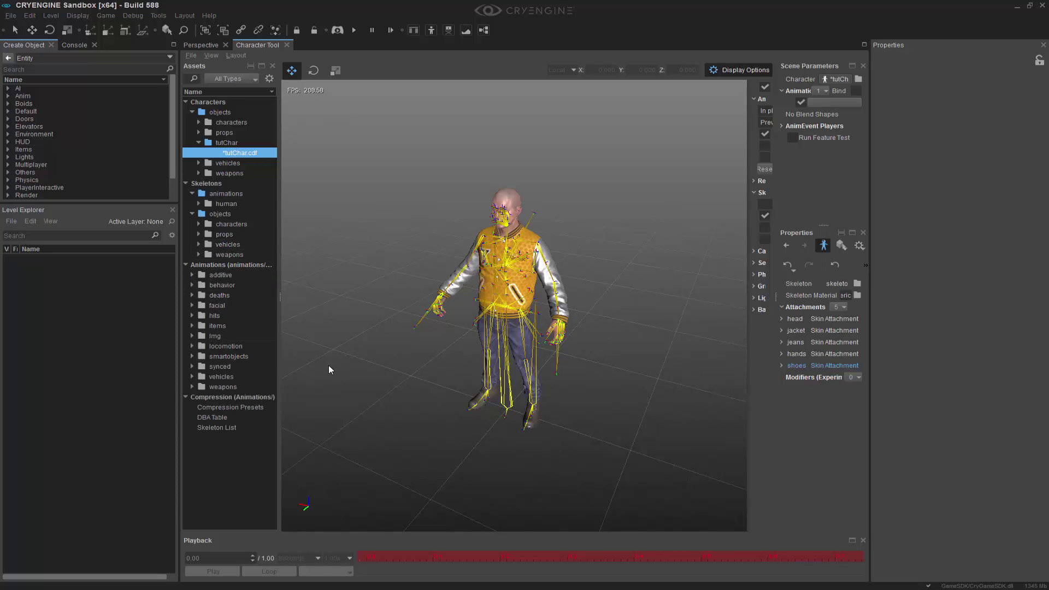
{"action": "left_click", "coordinate": [192, 357]}
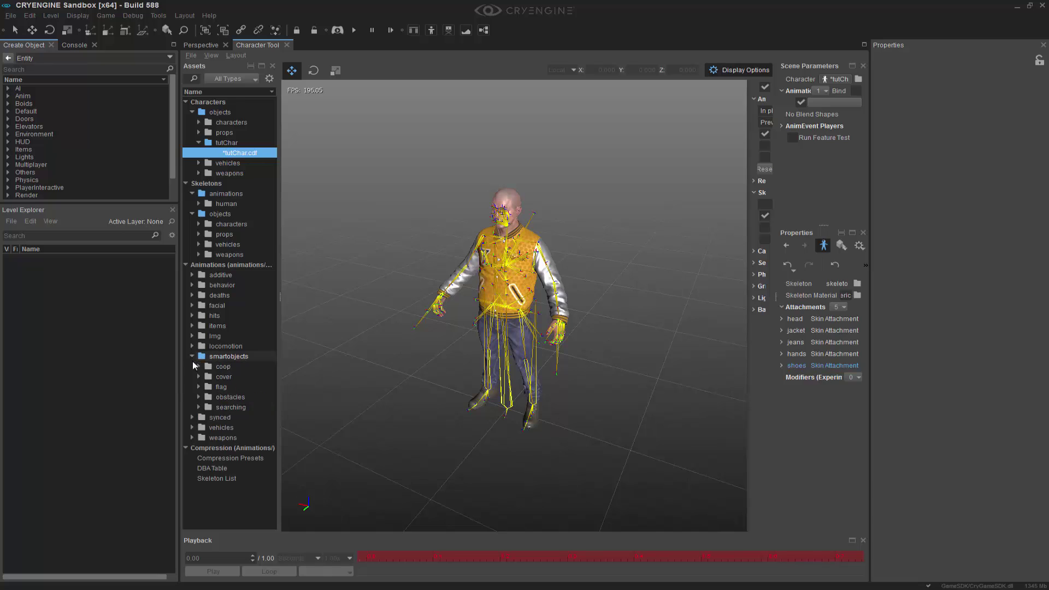
{"action": "left_click", "coordinate": [198, 397]}
{"action": "scroll", "coordinate": [222, 394], "scroll_direction": "down", "scroll_amount": 4}
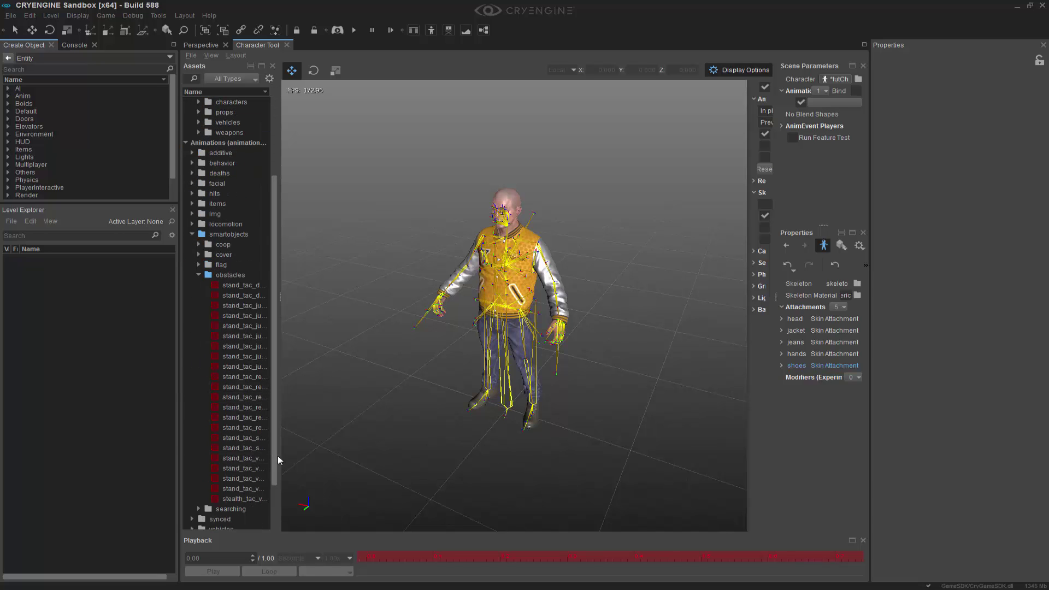
{"action": "left_click_drag", "start_coordinate": [280, 457], "coordinate": [417, 460]}
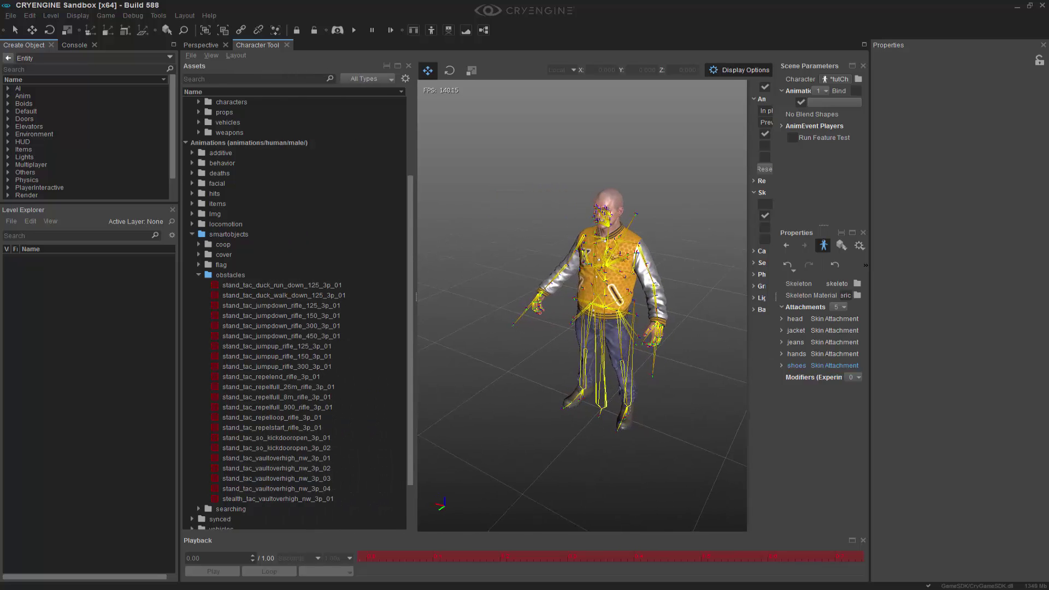
Play stand_tac_vaultoverhigh_nw_3p_01 on tutChar, hide Skeleton Joints, and pause at 1.29 s
{"action": "left_click", "coordinate": [283, 461]}
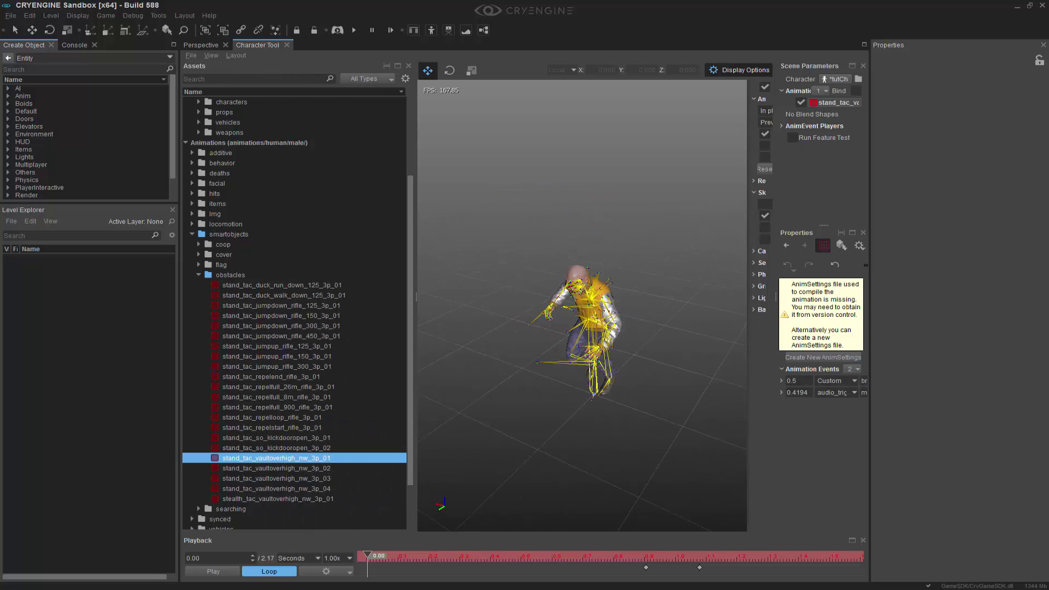
{"action": "left_click", "coordinate": [225, 572]}
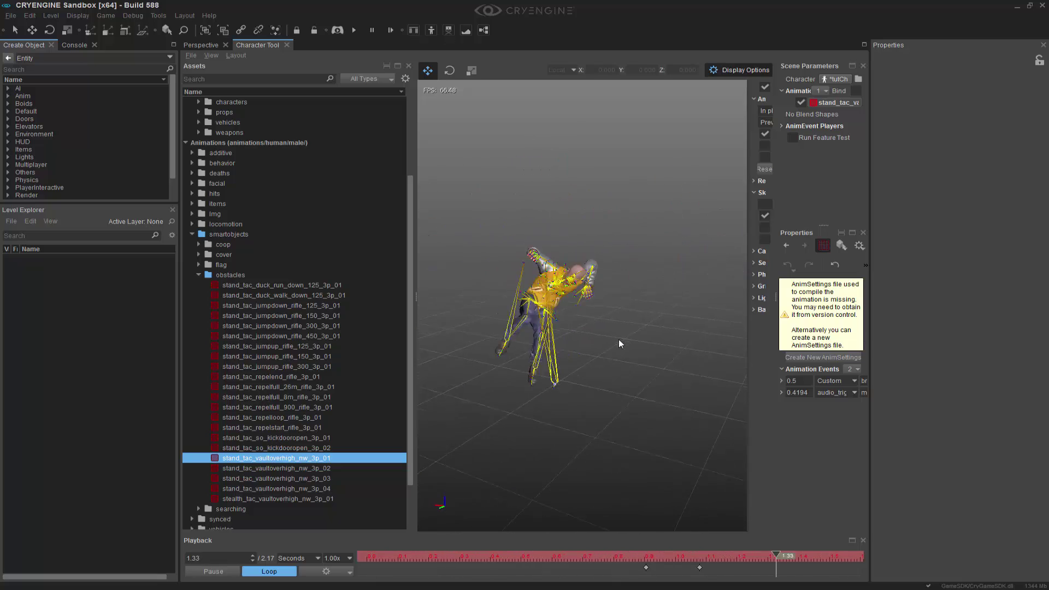
{"action": "left_click_drag", "start_coordinate": [748, 212], "coordinate": [667, 224]}
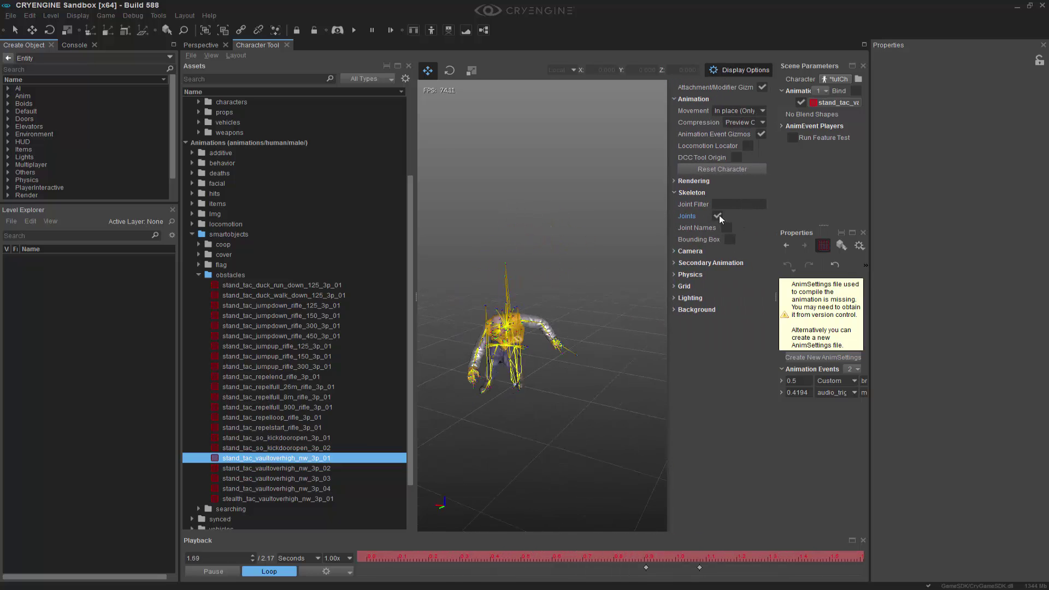
{"action": "left_click", "coordinate": [718, 216]}
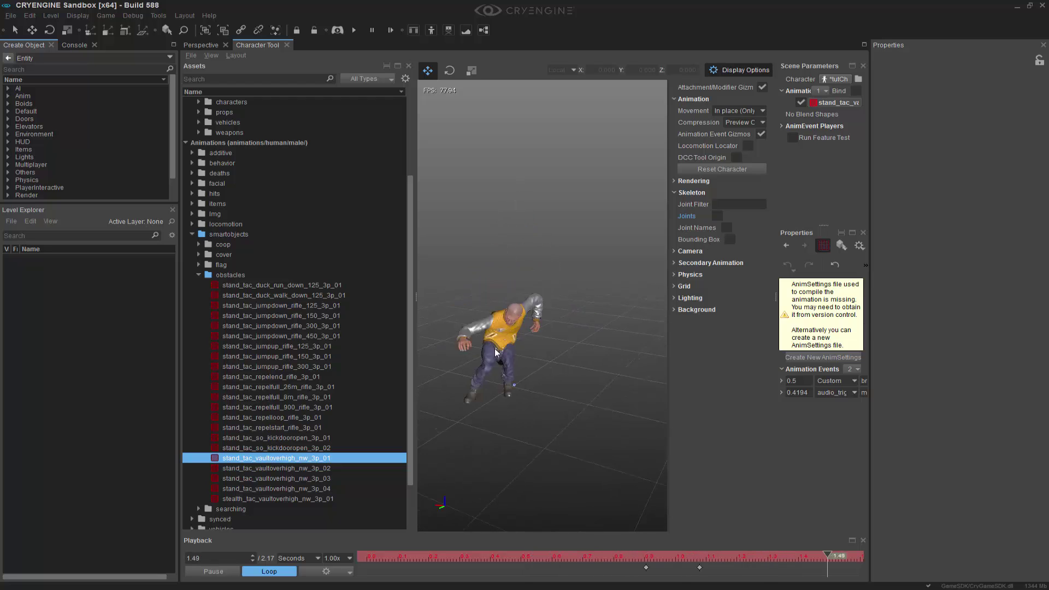
{"action": "left_click", "coordinate": [223, 573]}
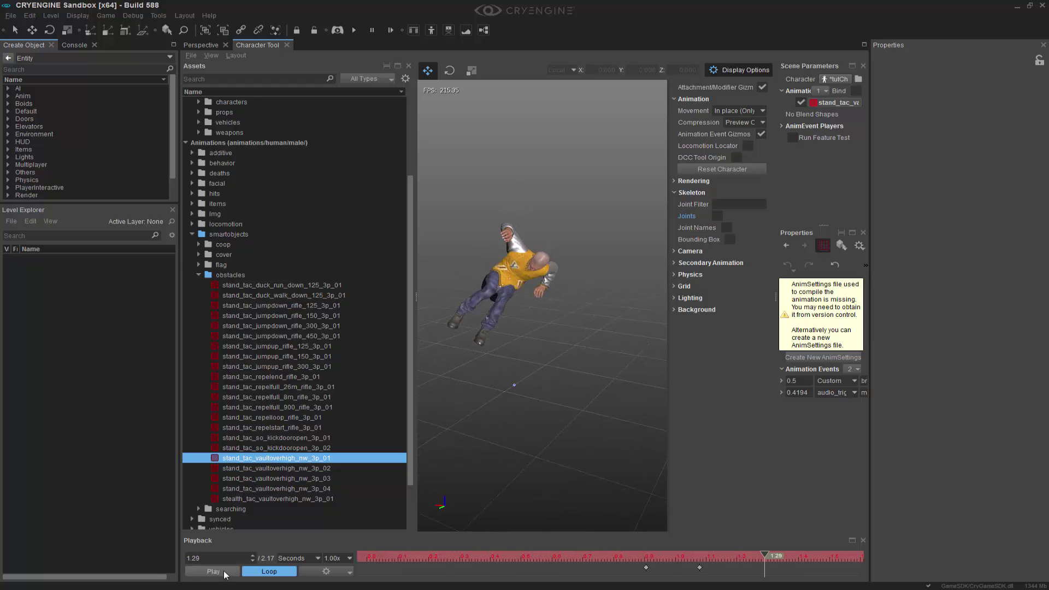
Save all changes to tutChar.cdf and close the Character Tool, answering the unsaved-changes prompt
{"action": "left_click", "coordinate": [191, 55]}
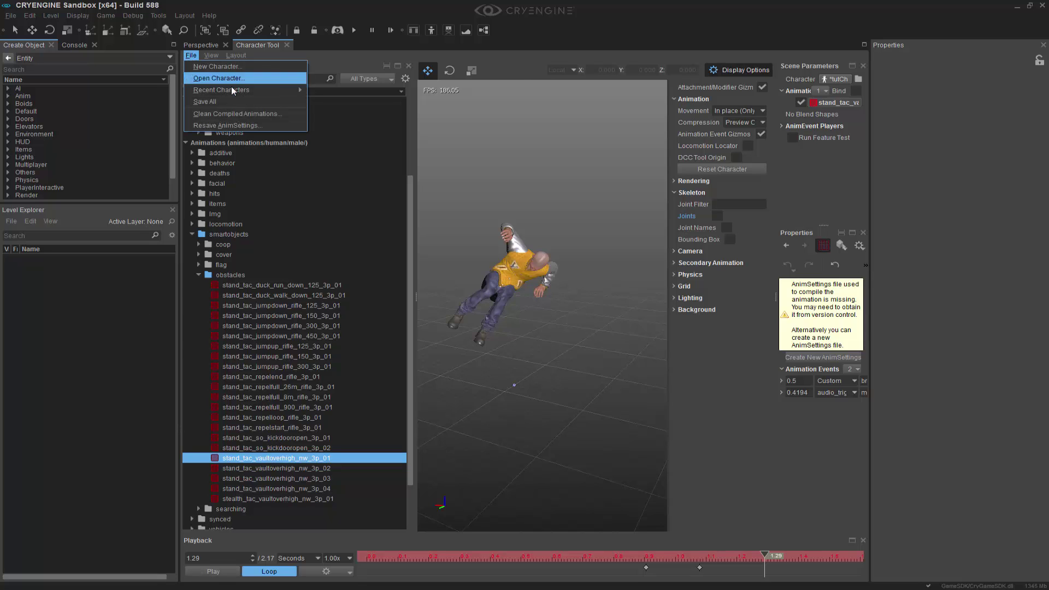
{"action": "left_click", "coordinate": [227, 101]}
{"action": "left_click", "coordinate": [286, 45]}
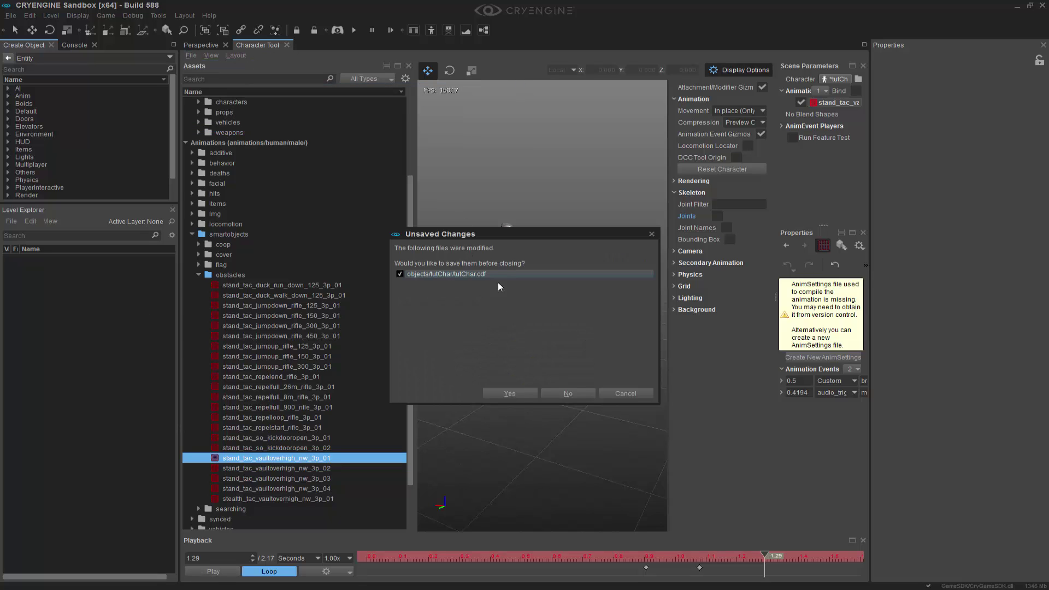
{"action": "left_click", "coordinate": [513, 394]}
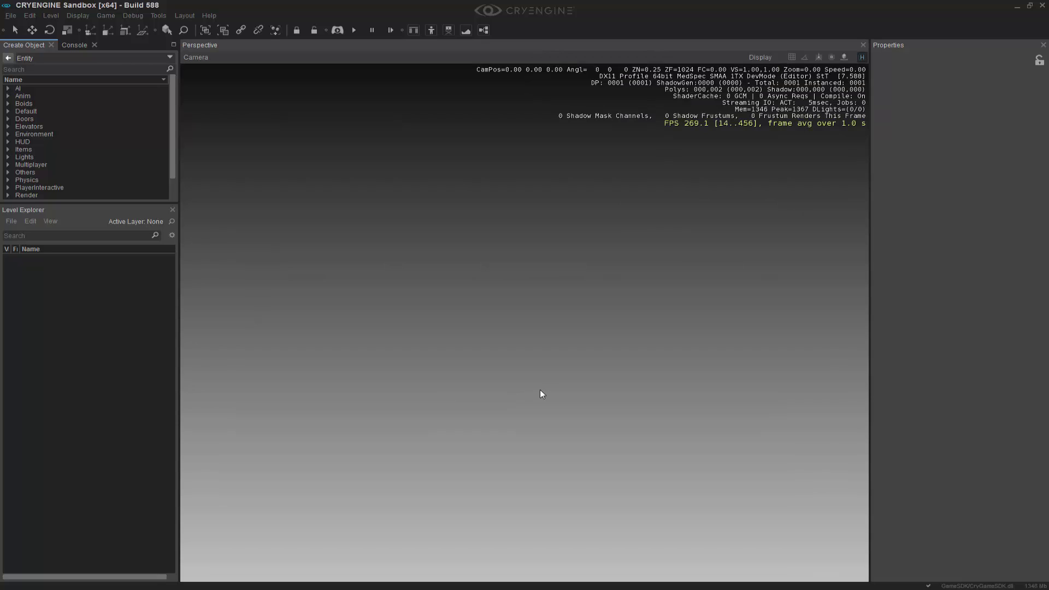
Load PIT_BLANK.cry from File > Recent Files
{"action": "left_click", "coordinate": [10, 16]}
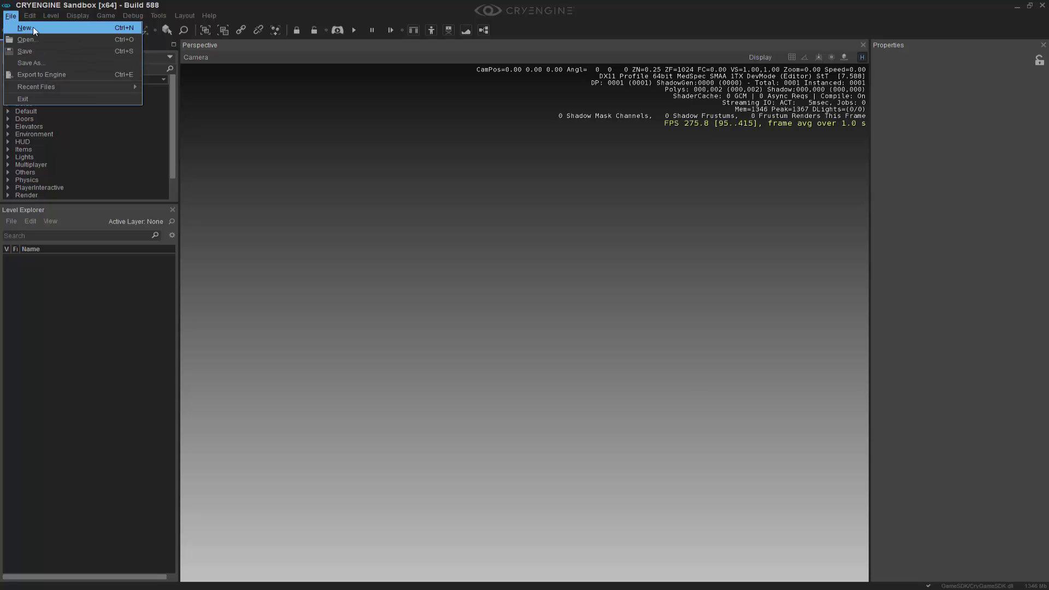
{"action": "mouse_move", "coordinate": [52, 87]}
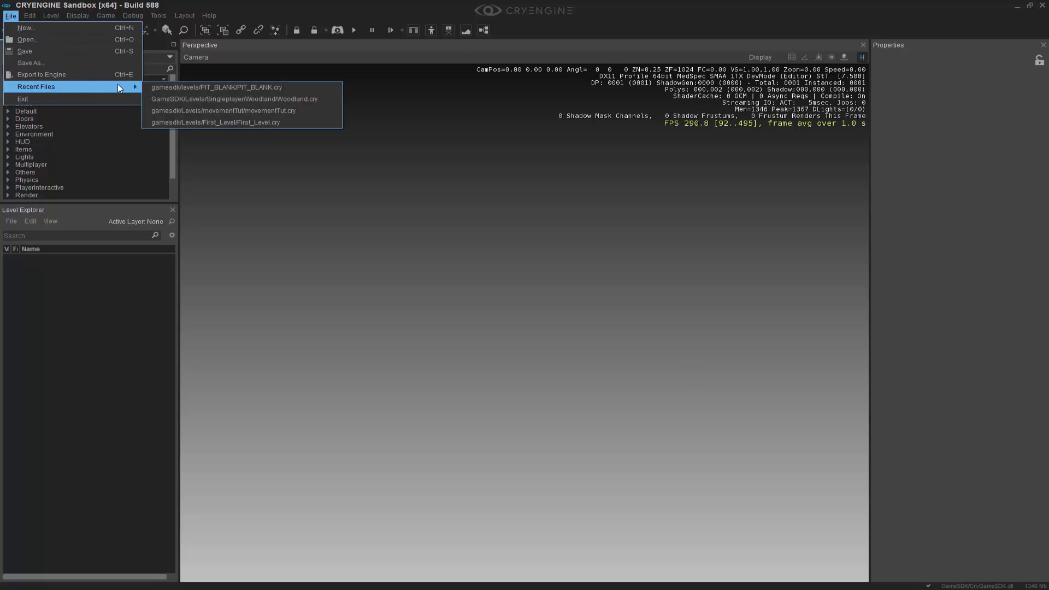
{"action": "left_click", "coordinate": [180, 88]}
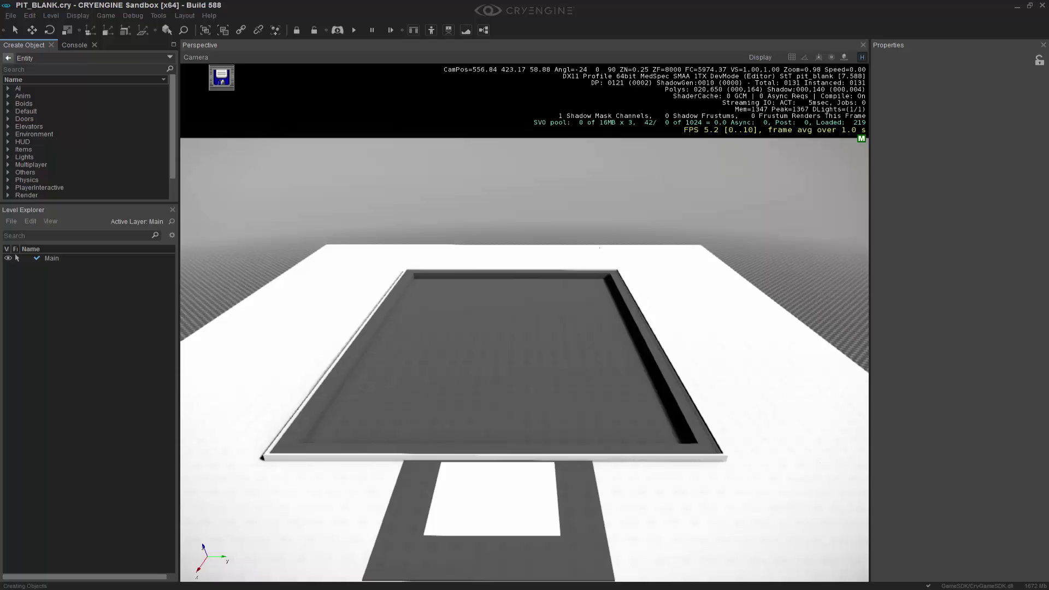
Fly the camera down to look into the pit, clearing an accidental box selection
{"action": "key", "text": "w"}
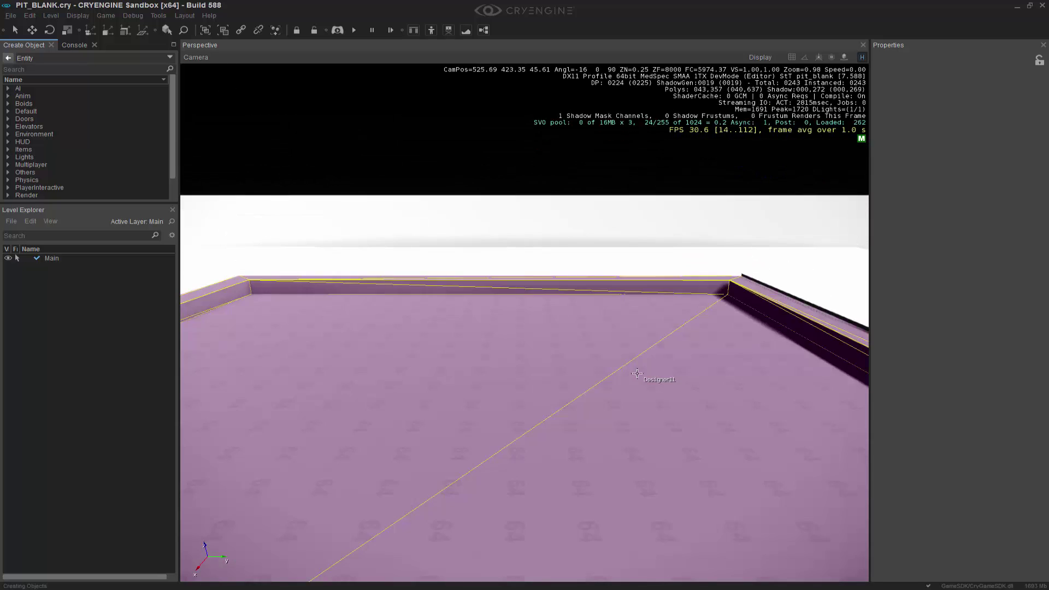
{"action": "key", "text": "s"}
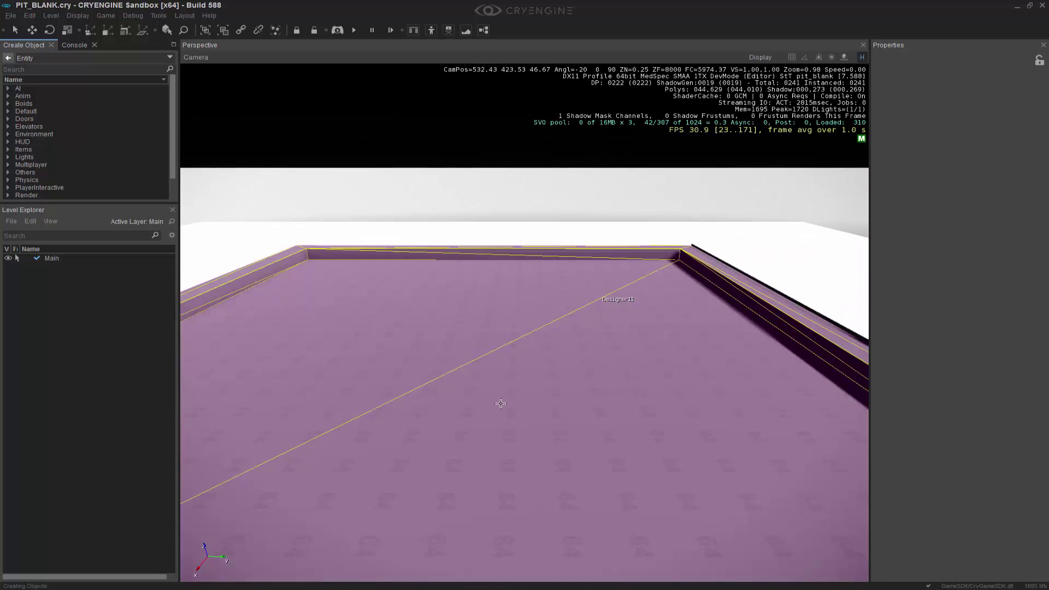
{"action": "right_click_drag", "start_coordinate": [433, 131], "coordinate": [433, 121]}
{"action": "left_click_drag", "start_coordinate": [433, 120], "coordinate": [559, 335]}
{"action": "key", "text": "ctrl+shift+d"}
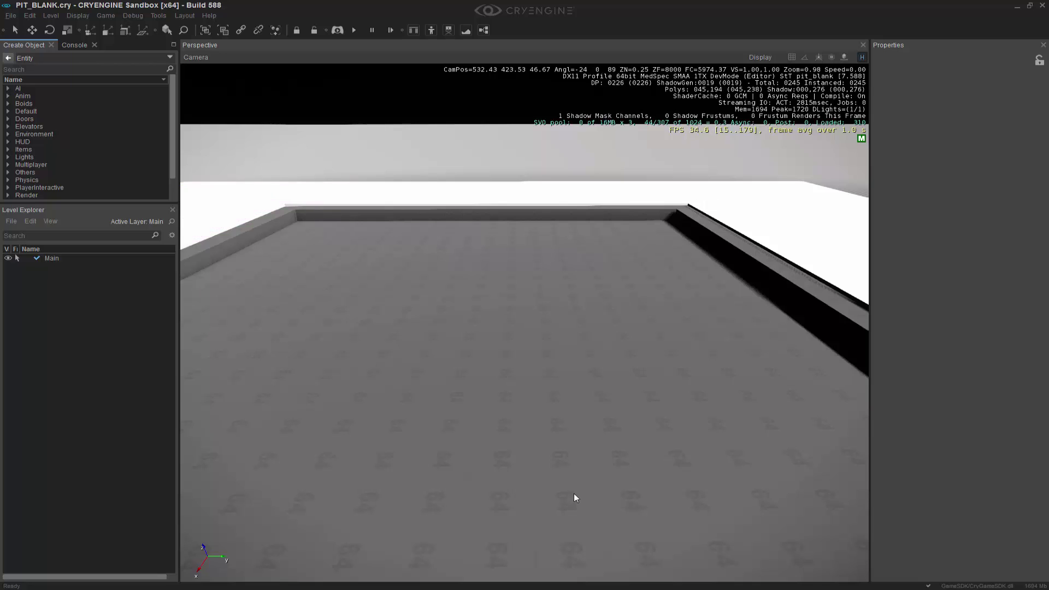
{"action": "right_click_drag", "start_coordinate": [574, 424], "coordinate": [574, 438]}
Pick the AI > Characters > Human entity from Create Object's Entity list
{"action": "left_click", "coordinate": [9, 57]}
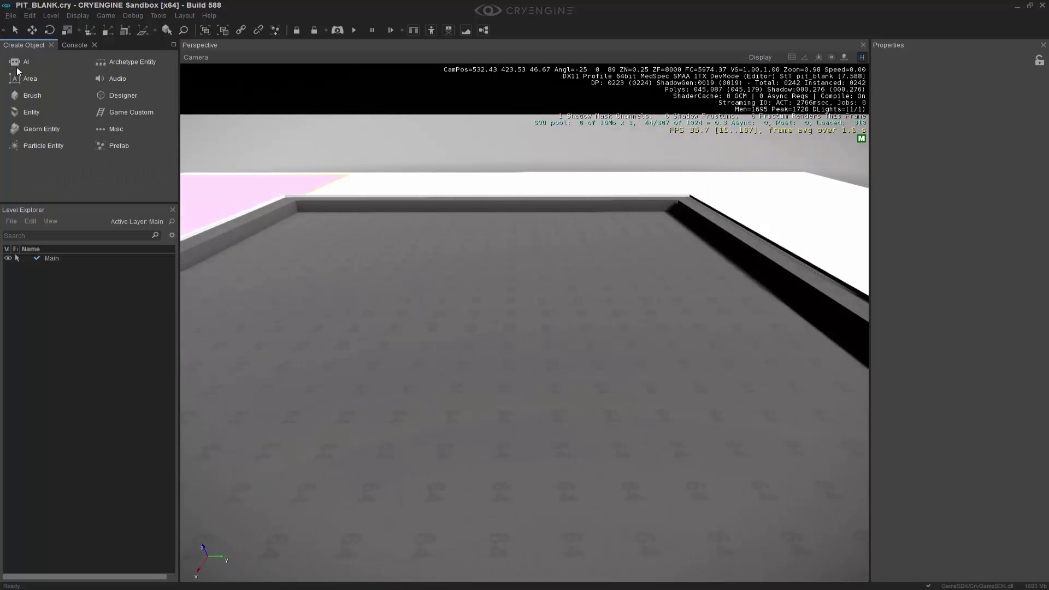
{"action": "left_click", "coordinate": [34, 112]}
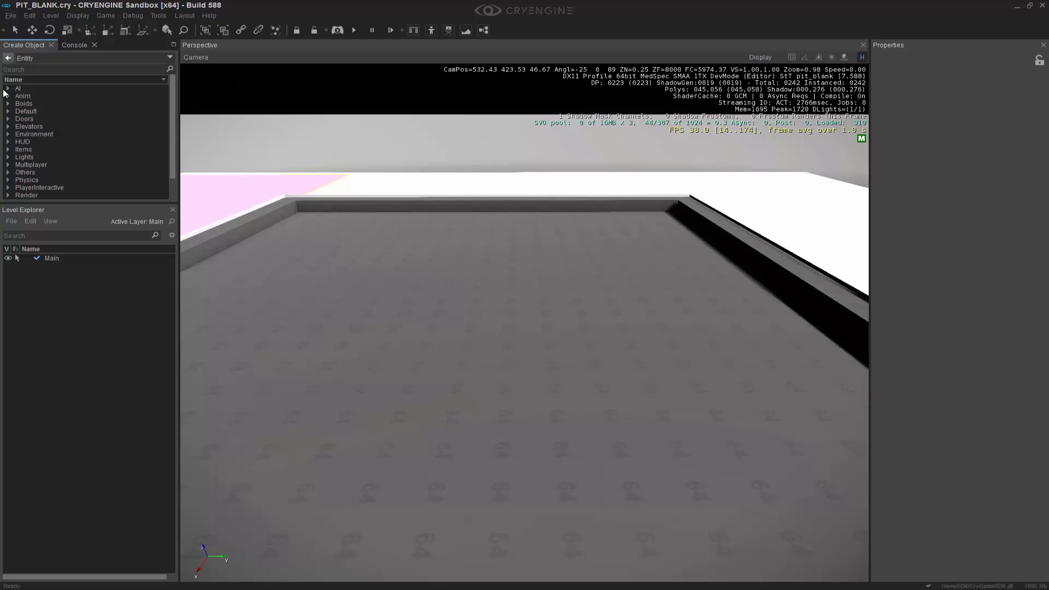
{"action": "left_click", "coordinate": [9, 88]}
{"action": "left_click", "coordinate": [20, 112]}
{"action": "left_click", "coordinate": [45, 119]}
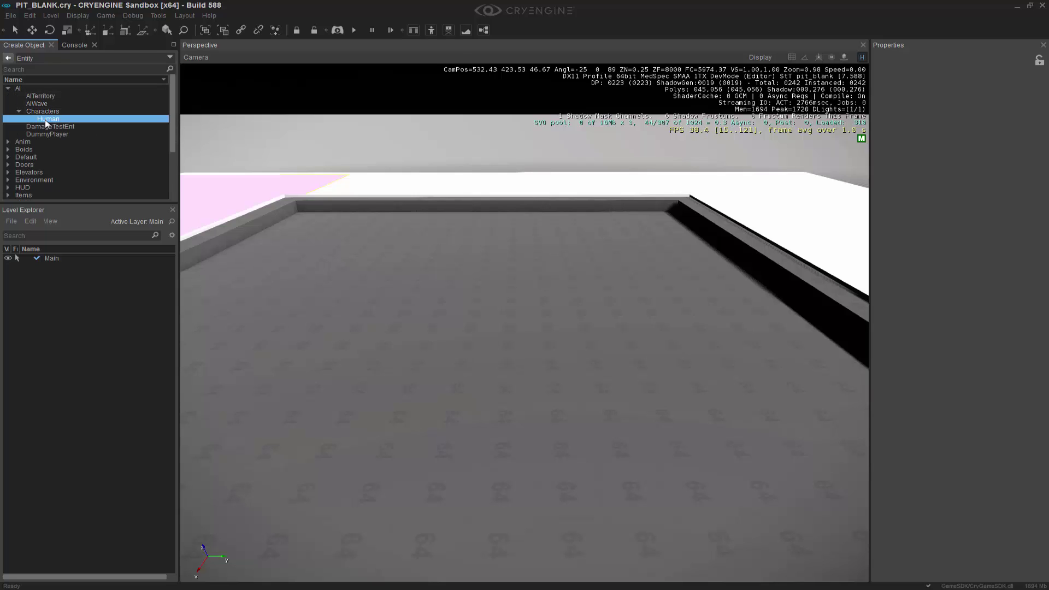
Place the Human entity on the pit floor as Human1 and frame it in the view
{"action": "left_click", "coordinate": [497, 395]}
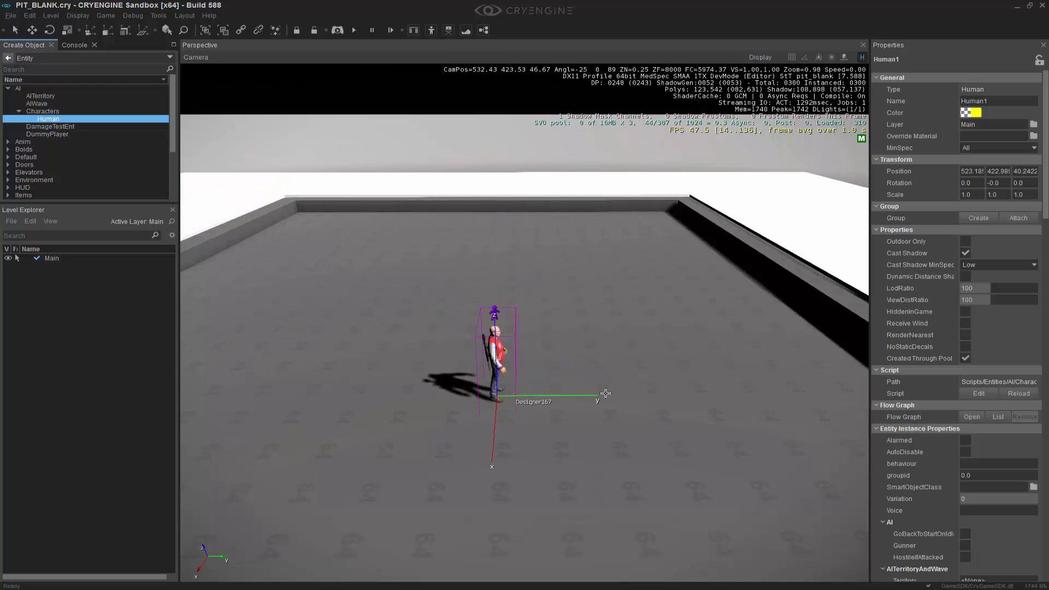
{"action": "key", "text": "z"}
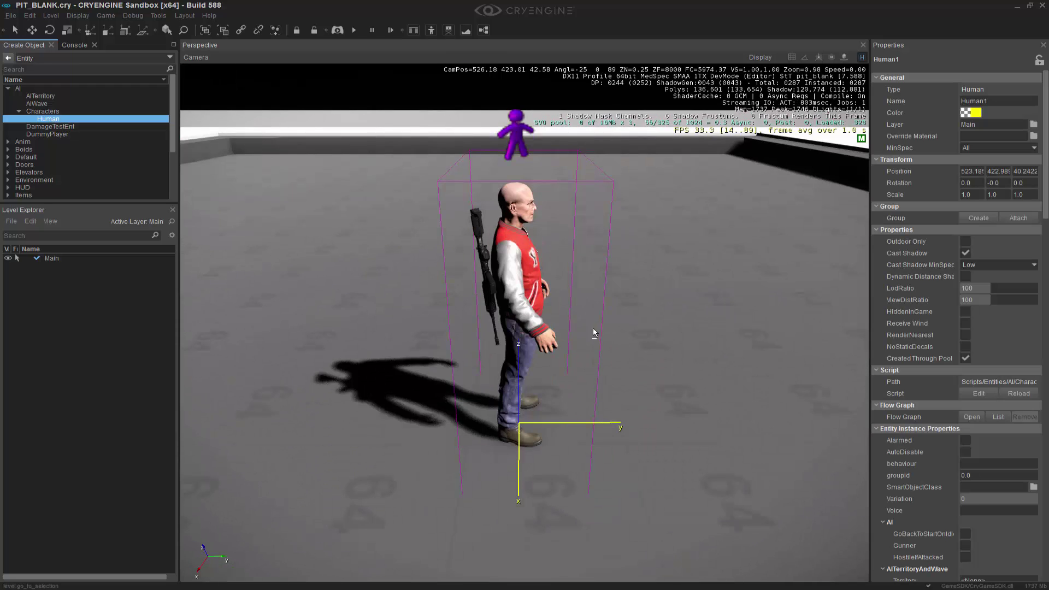
{"action": "middle_click_drag", "start_coordinate": [580, 398], "coordinate": [653, 360], "text": "alt"}
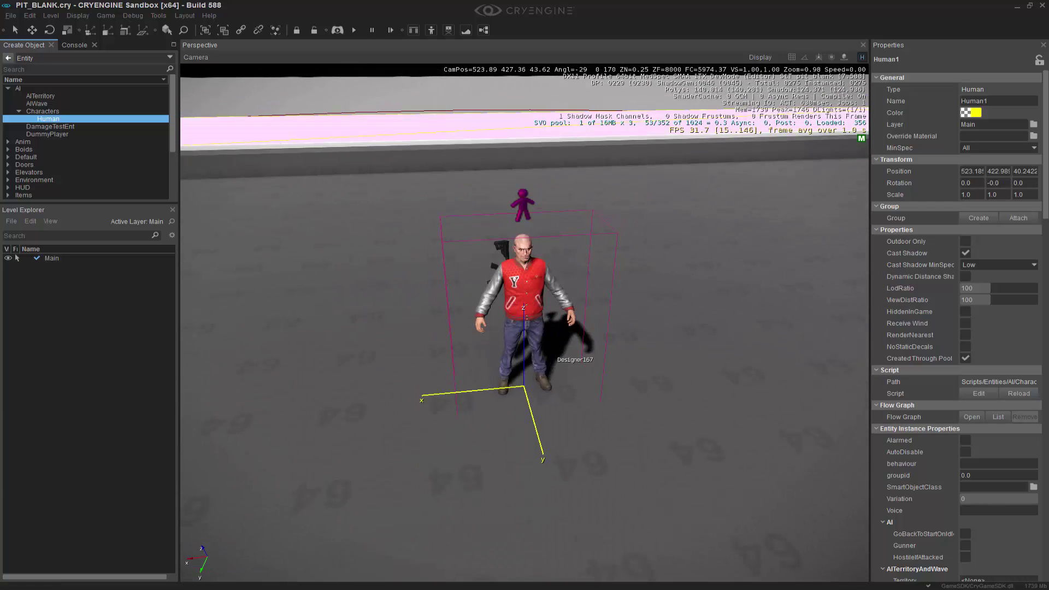
{"action": "scroll", "coordinate": [654, 360], "scroll_direction": "up", "scroll_amount": 5}
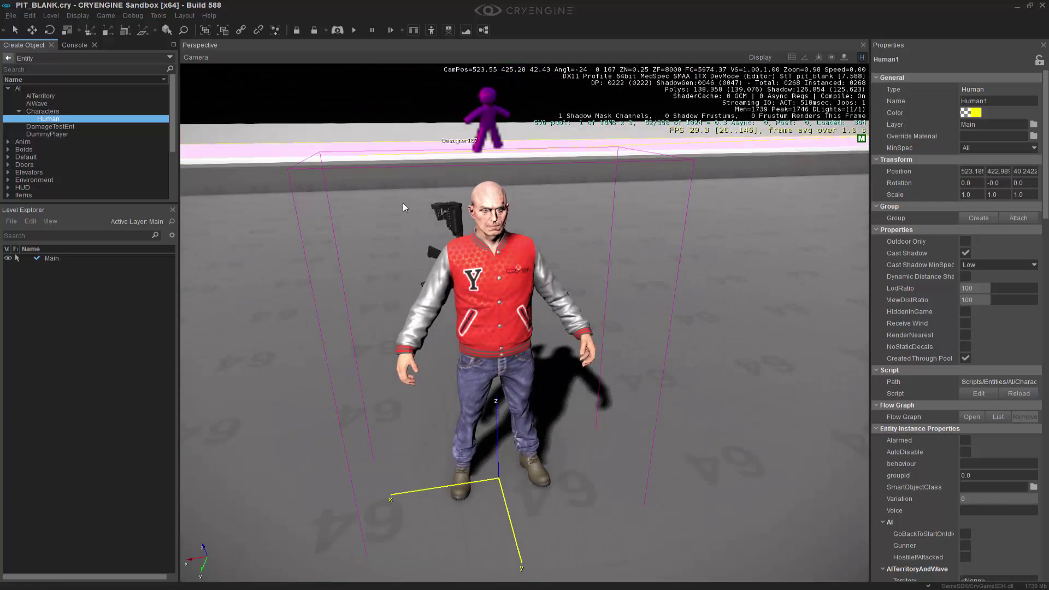
{"action": "middle_click_drag", "start_coordinate": [552, 269], "coordinate": [676, 270]}
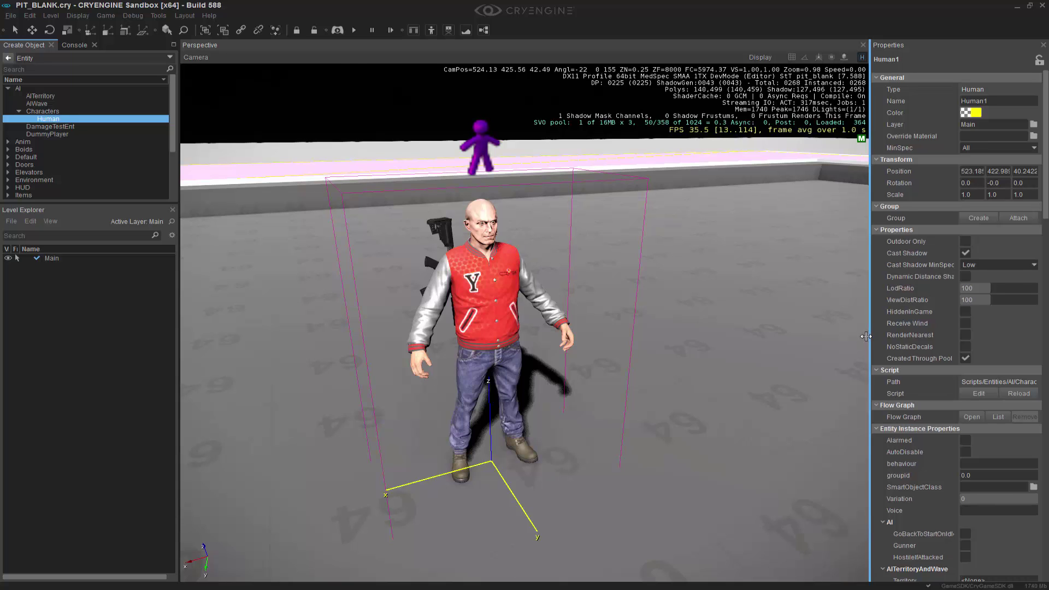
Widen Properties, scroll to Entity Properties, and browse for Human1's Model file
{"action": "left_click_drag", "start_coordinate": [869, 336], "coordinate": [742, 335]}
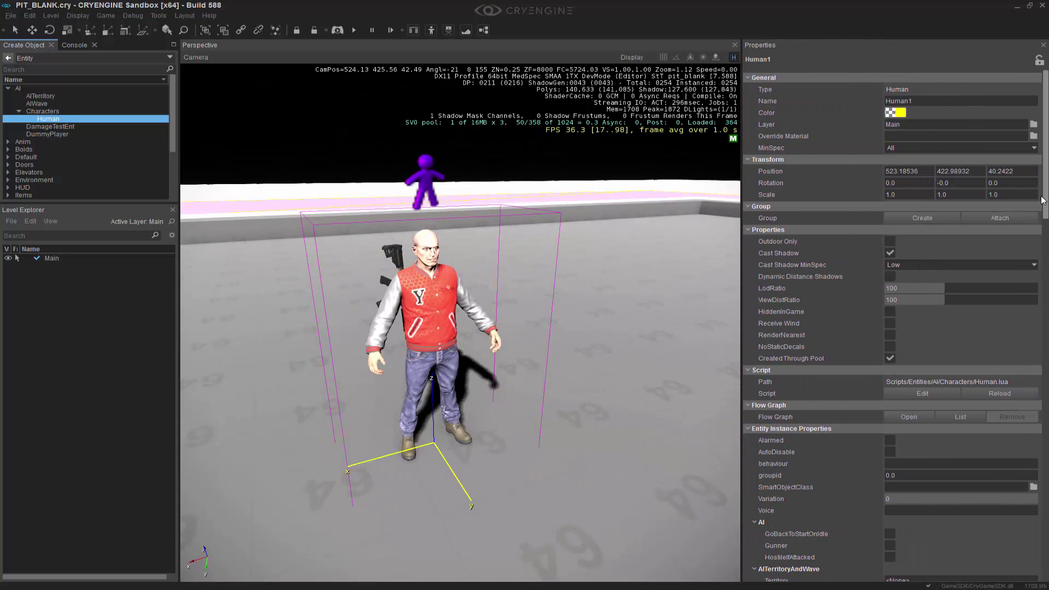
{"action": "scroll", "coordinate": [1045, 145], "scroll_direction": "down", "scroll_amount": 15}
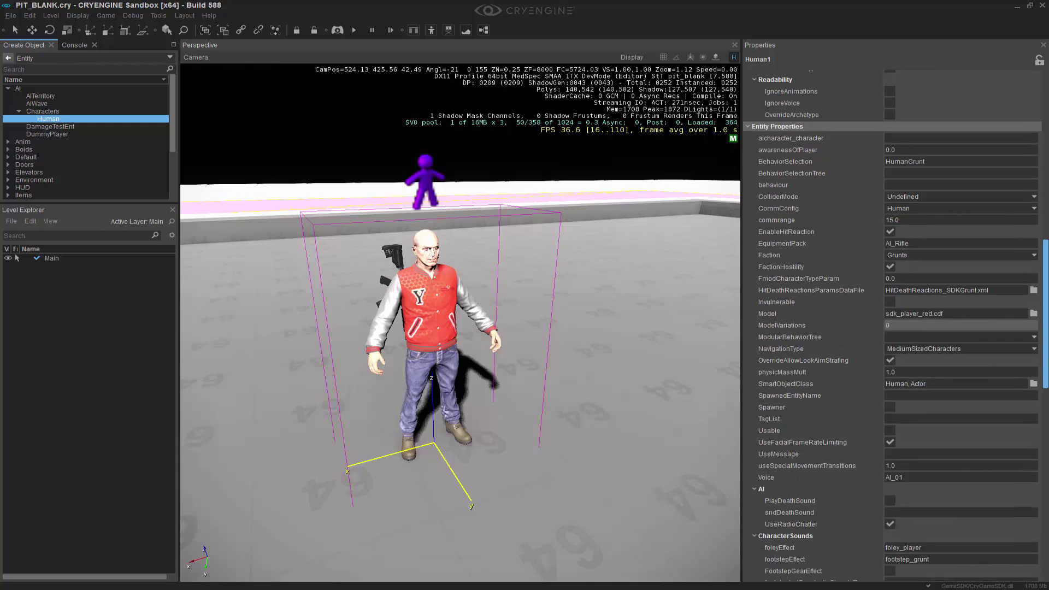
{"action": "scroll", "coordinate": [1045, 145], "scroll_direction": "down", "scroll_amount": 1}
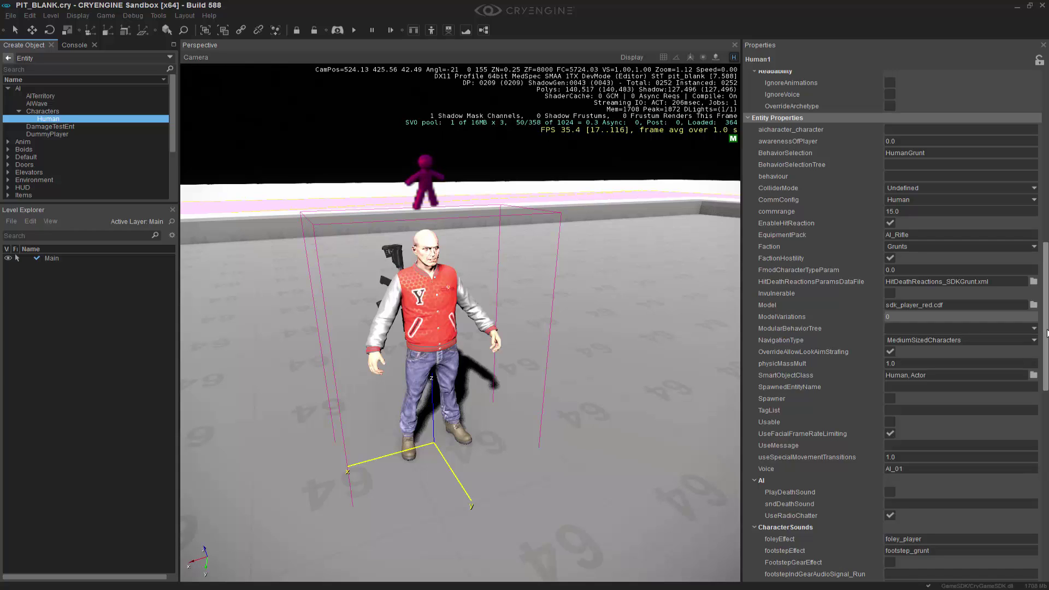
{"action": "left_click", "coordinate": [1033, 305]}
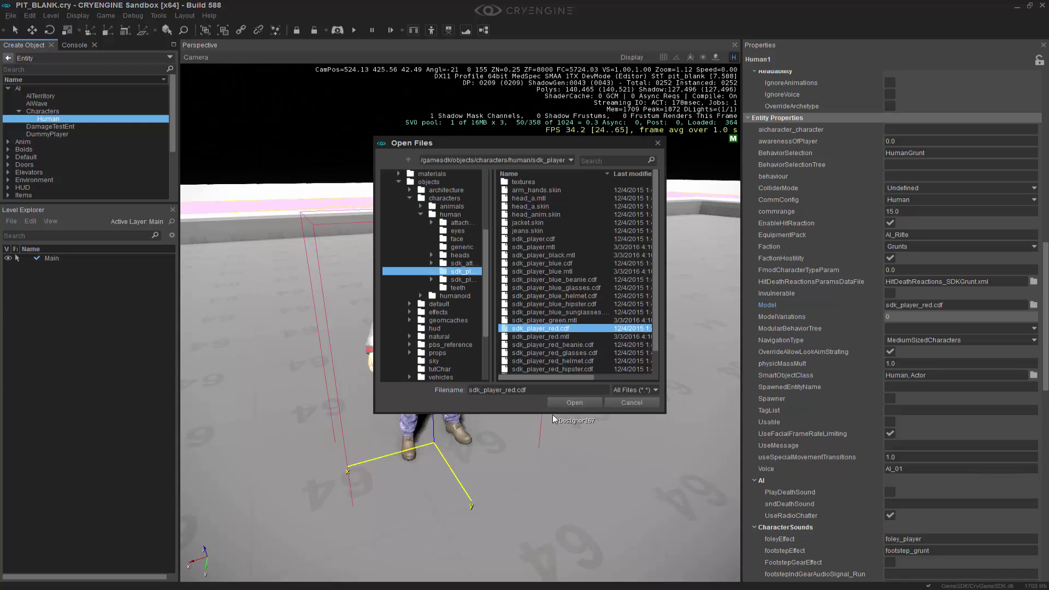
Assign tutChar/tutchar.cdf as Human1's Model from the enlarged file browser
{"action": "left_click_drag", "start_coordinate": [553, 414], "coordinate": [557, 470]}
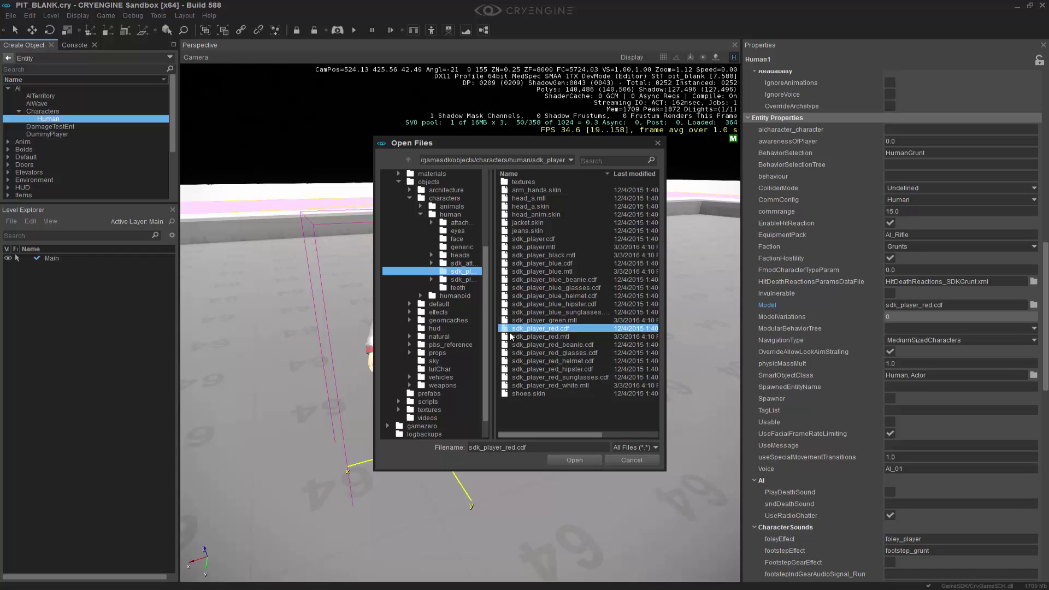
{"action": "left_click", "coordinate": [441, 370]}
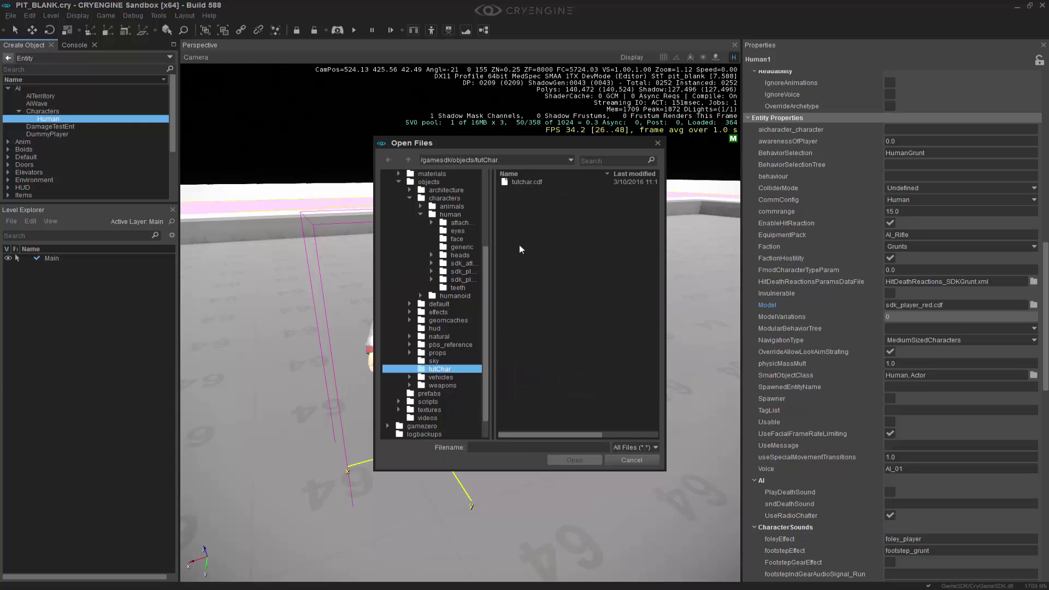
{"action": "double_click", "coordinate": [532, 181]}
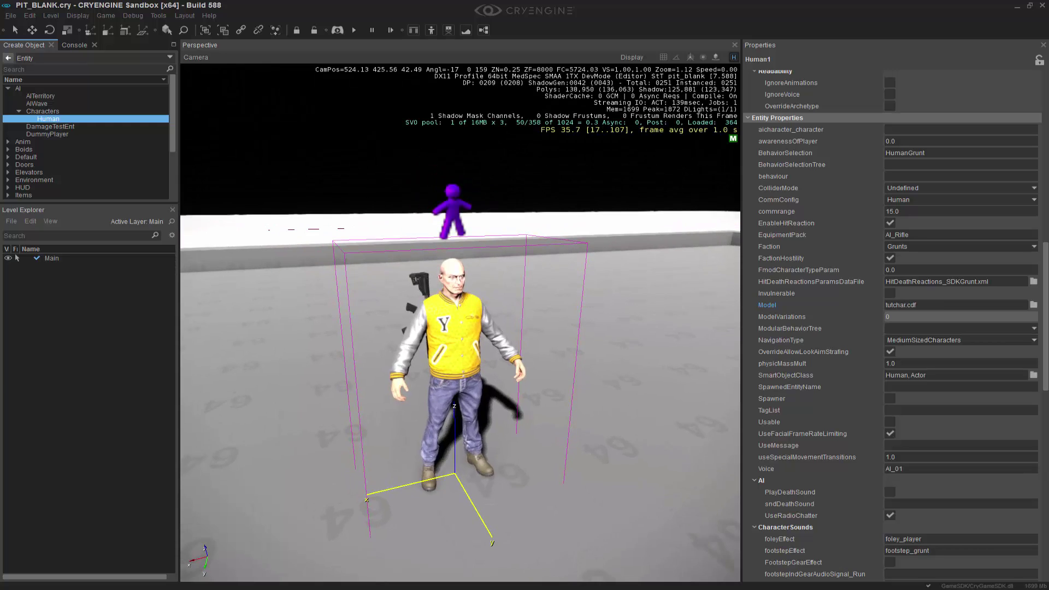
{"action": "right_click_drag", "start_coordinate": [601, 366], "coordinate": [604, 346]}
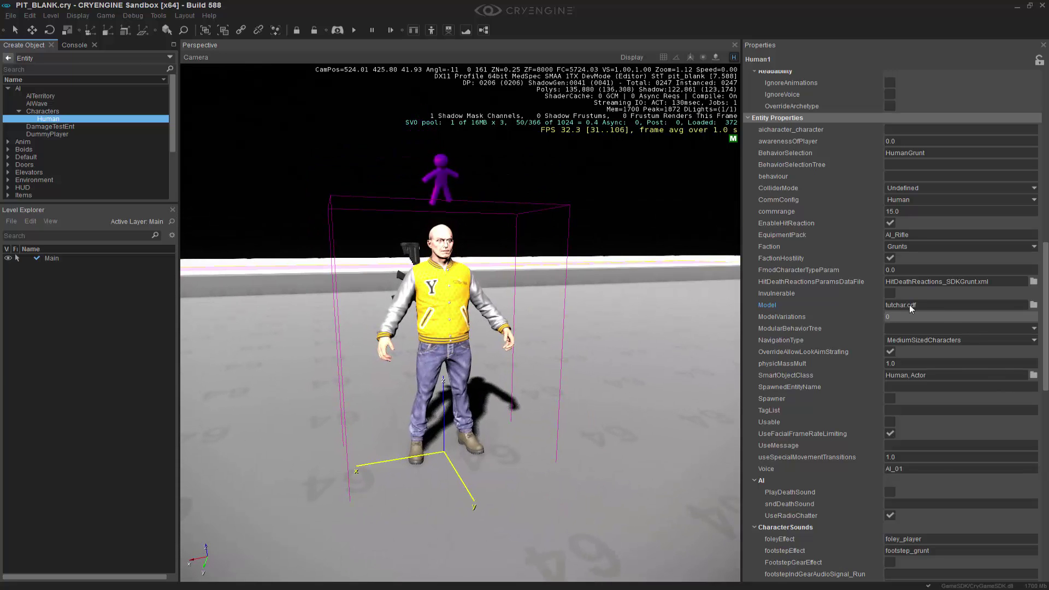
{"action": "right_click_drag", "start_coordinate": [678, 351], "coordinate": [561, 430]}
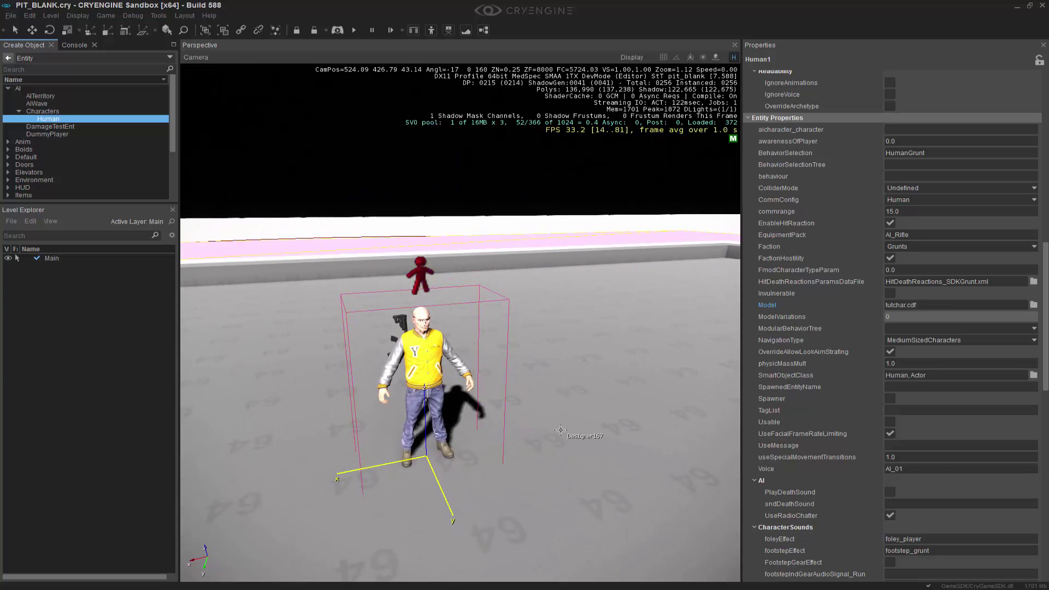